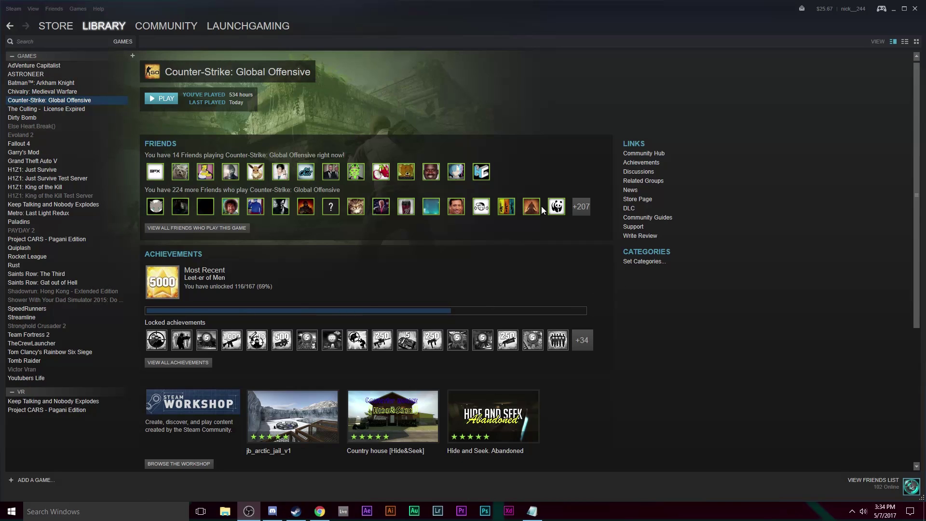
Verify the integrity of the Counter-Strike: Global Offensive game files and close the game's properties.
{"action": "right_click", "coordinate": [48, 100]}
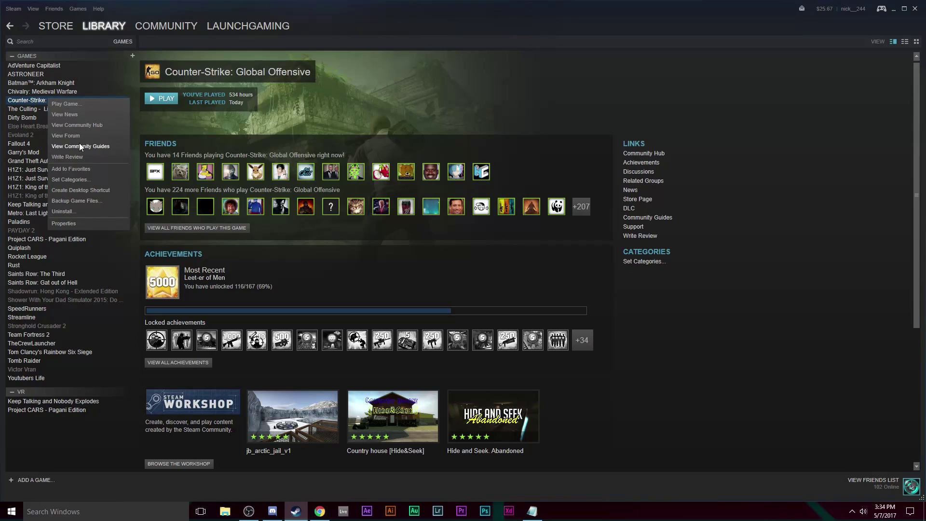
{"action": "left_click", "coordinate": [83, 224]}
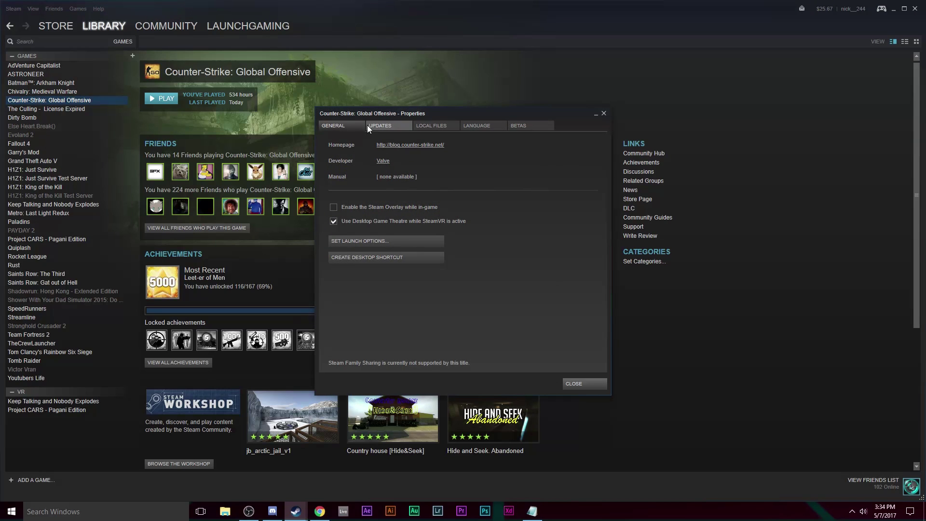
{"action": "left_click", "coordinate": [421, 128]}
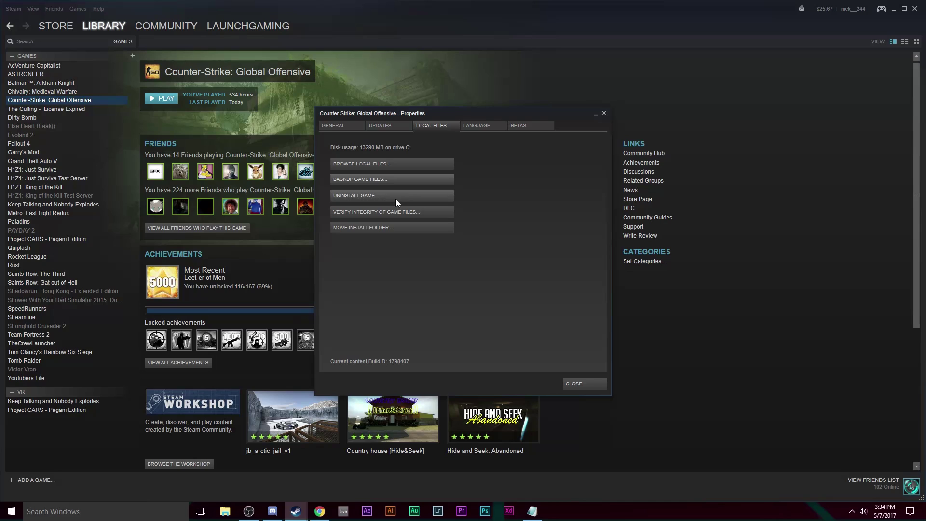
{"action": "left_click", "coordinate": [399, 214]}
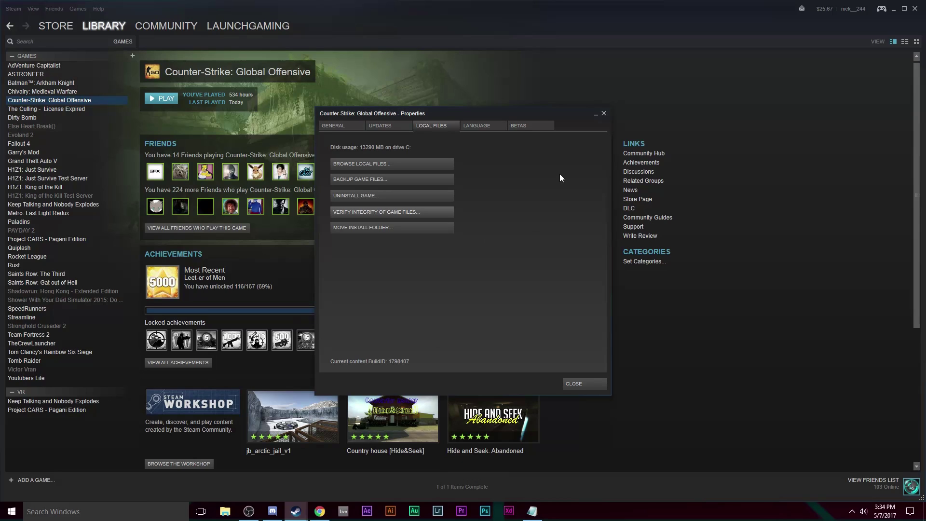
{"action": "left_click", "coordinate": [601, 110]}
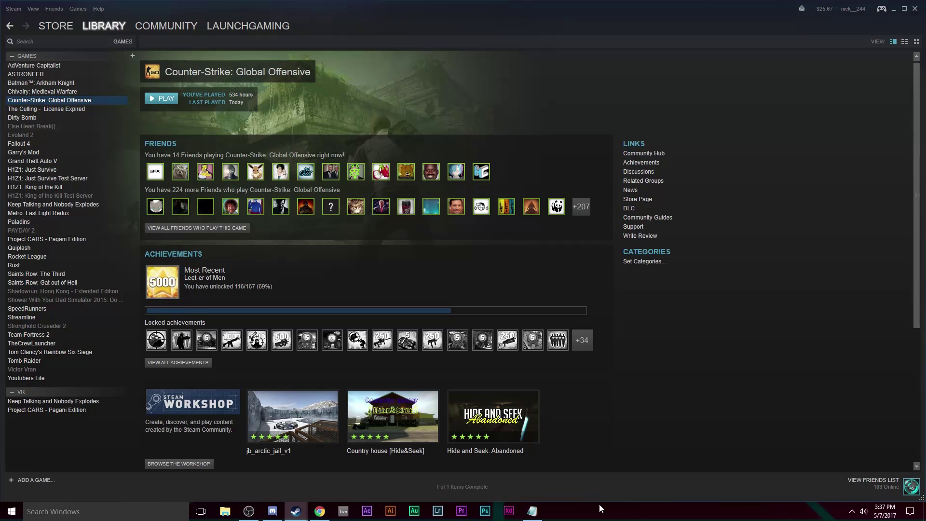
Open Task Manager, end the Groove Music background process, and close Task Manager.
{"action": "right_click", "coordinate": [602, 511]}
{"action": "left_click", "coordinate": [632, 468]}
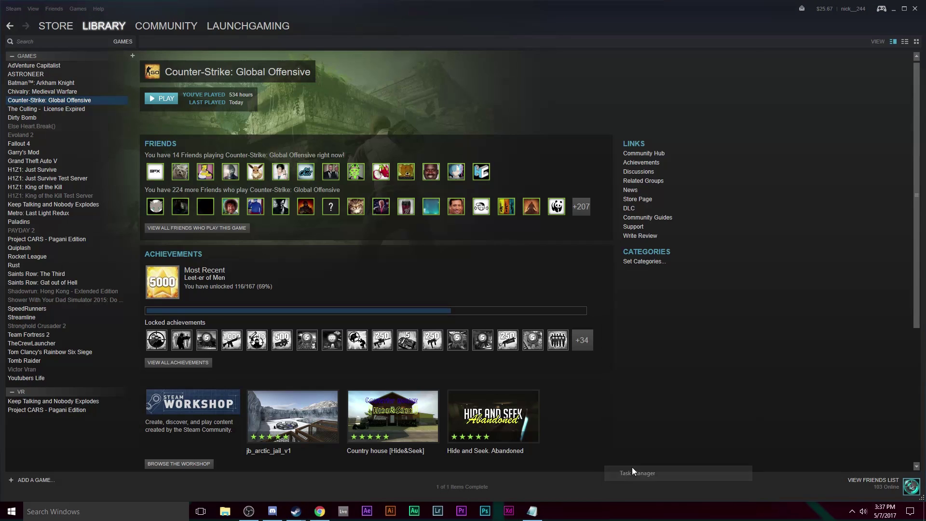
{"action": "scroll", "coordinate": [384, 295], "scroll_direction": "down", "scroll_amount": 8}
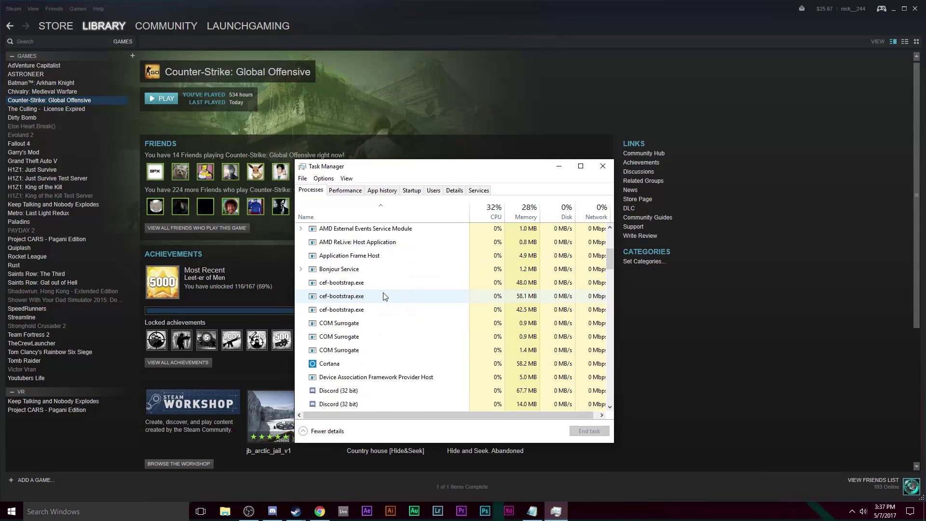
{"action": "scroll", "coordinate": [384, 295], "scroll_direction": "down", "scroll_amount": 5}
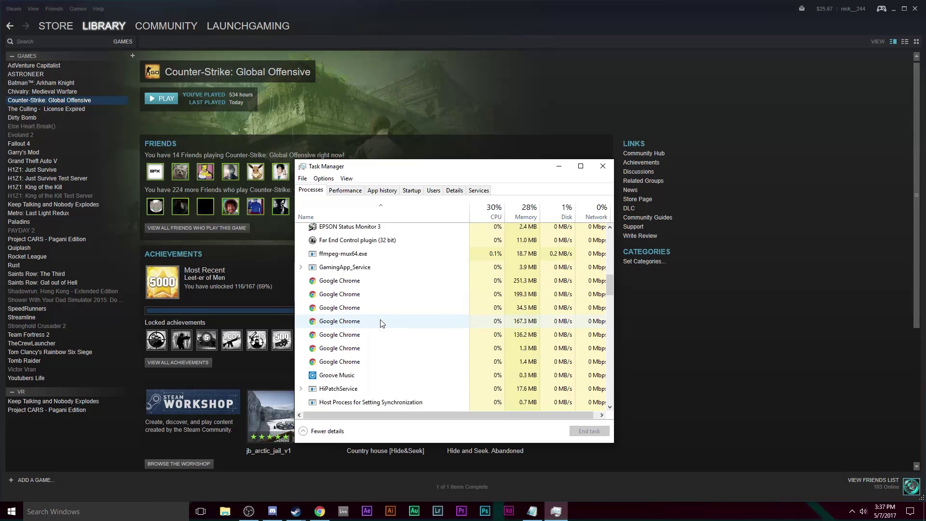
{"action": "left_click", "coordinate": [380, 320]}
{"action": "scroll", "coordinate": [380, 320], "scroll_direction": "down", "scroll_amount": 1}
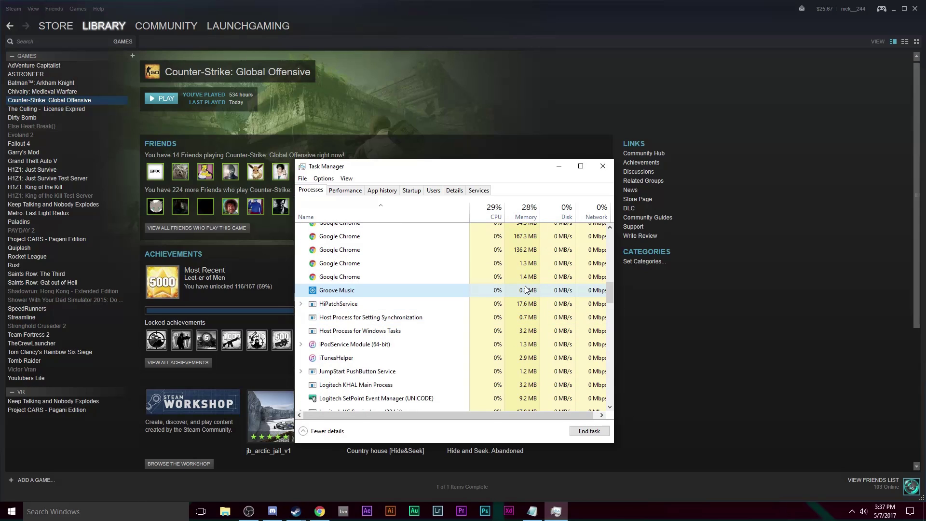
{"action": "key", "text": "Delete"}
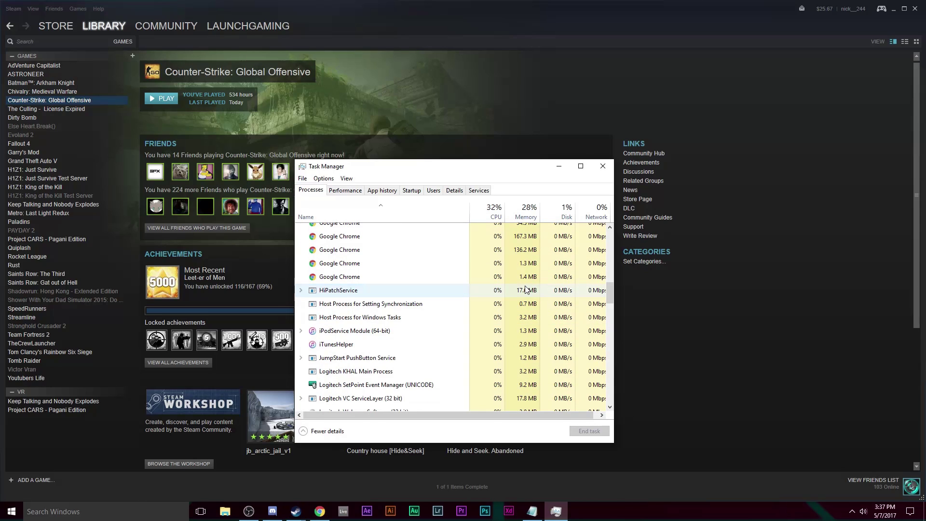
{"action": "left_click", "coordinate": [602, 166]}
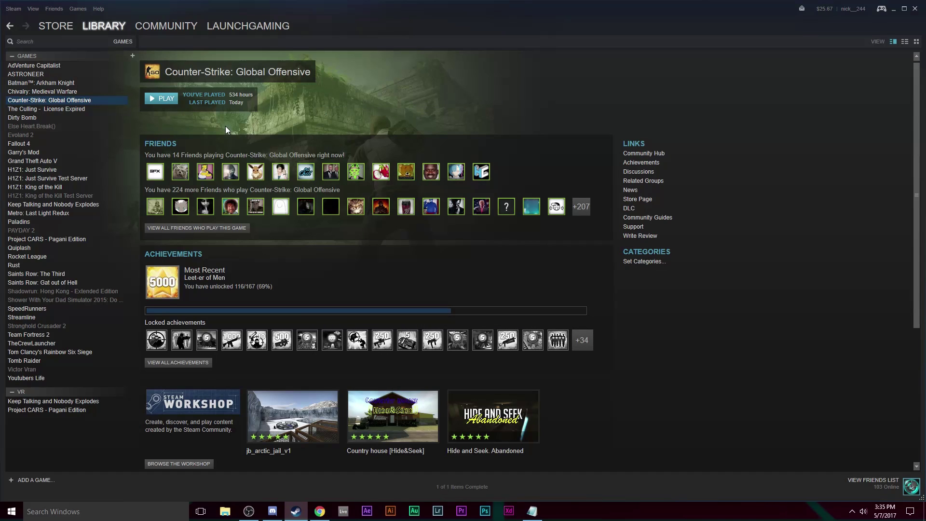
Delete csgo.exe from the local files folder of Counter-Strike: Global Offensive and close the folder.
{"action": "right_click", "coordinate": [88, 99]}
{"action": "left_click", "coordinate": [104, 223]}
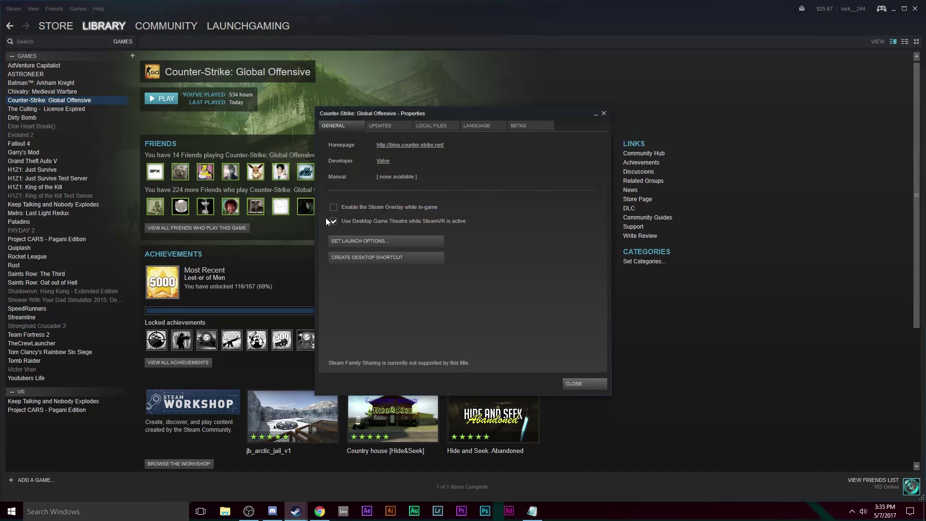
{"action": "left_click", "coordinate": [431, 128]}
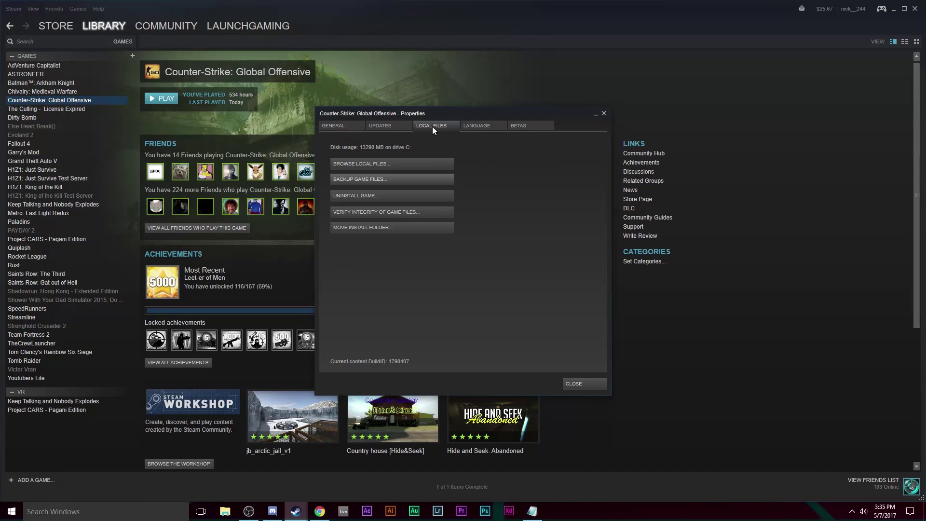
{"action": "left_click", "coordinate": [365, 165]}
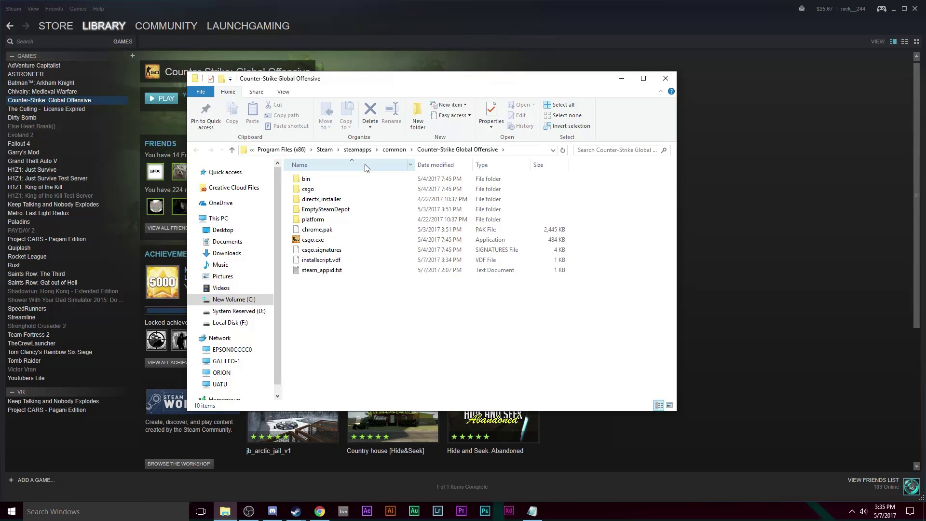
{"action": "left_click", "coordinate": [366, 238]}
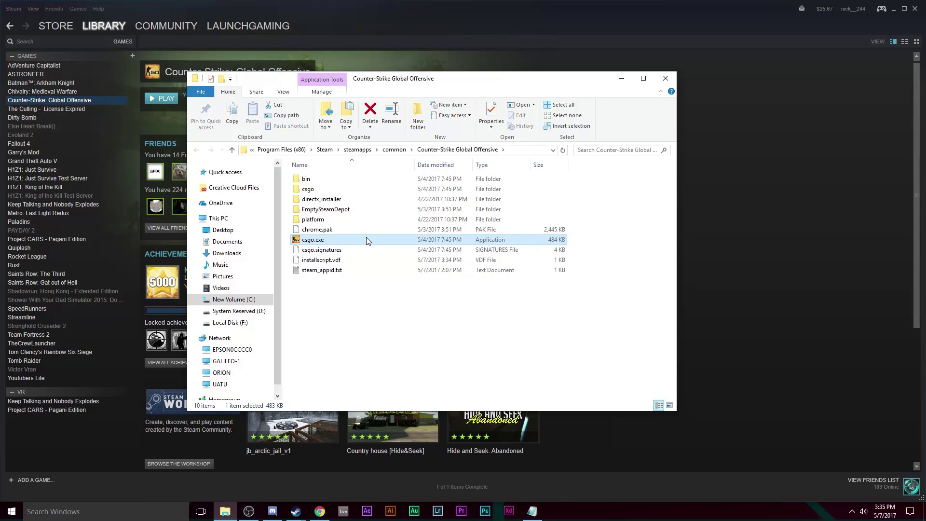
{"action": "key", "text": "Delete"}
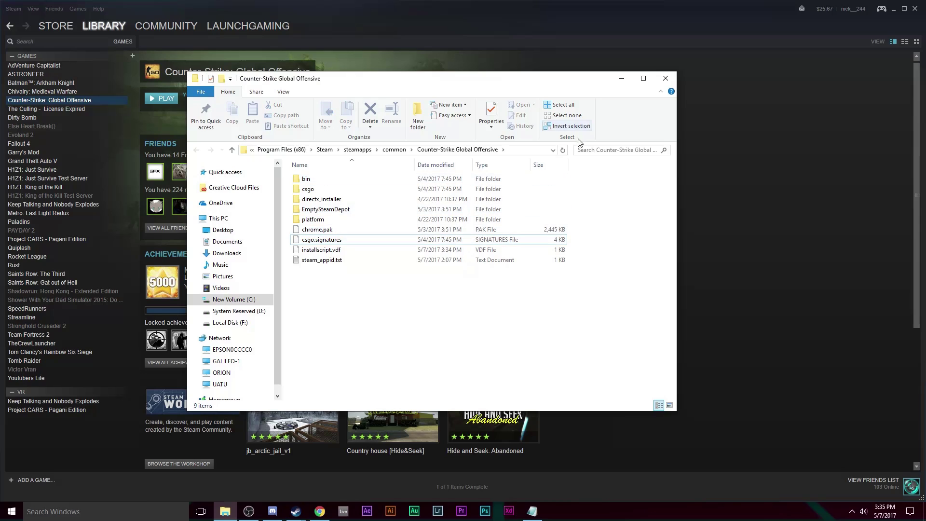
{"action": "left_click", "coordinate": [666, 78]}
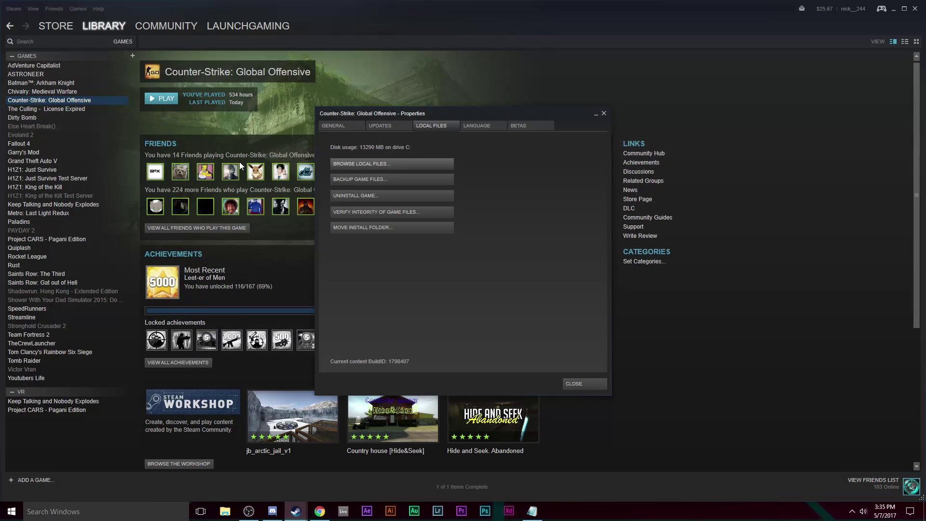
Verify the game files' integrity to restore the deleted executable, and close the Steam window and the properties dialog.
{"action": "left_click", "coordinate": [395, 212]}
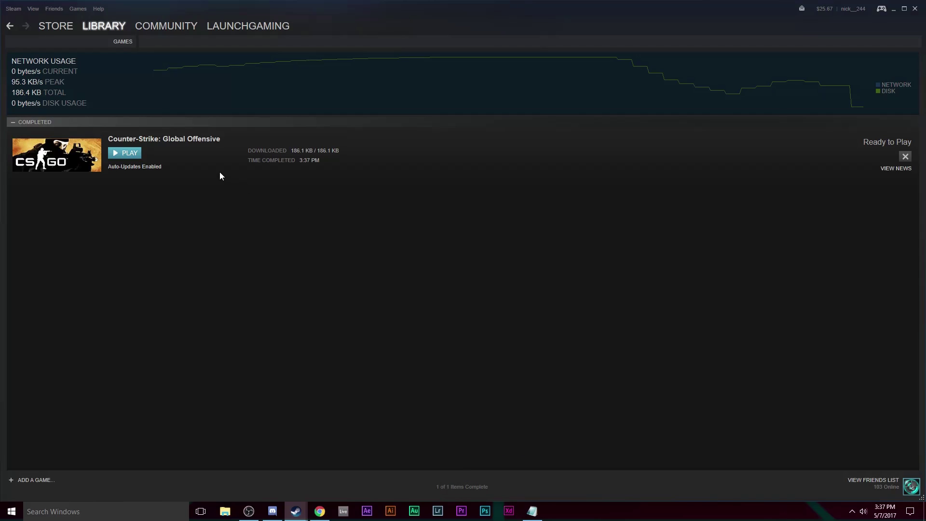
{"action": "left_click", "coordinate": [115, 24]}
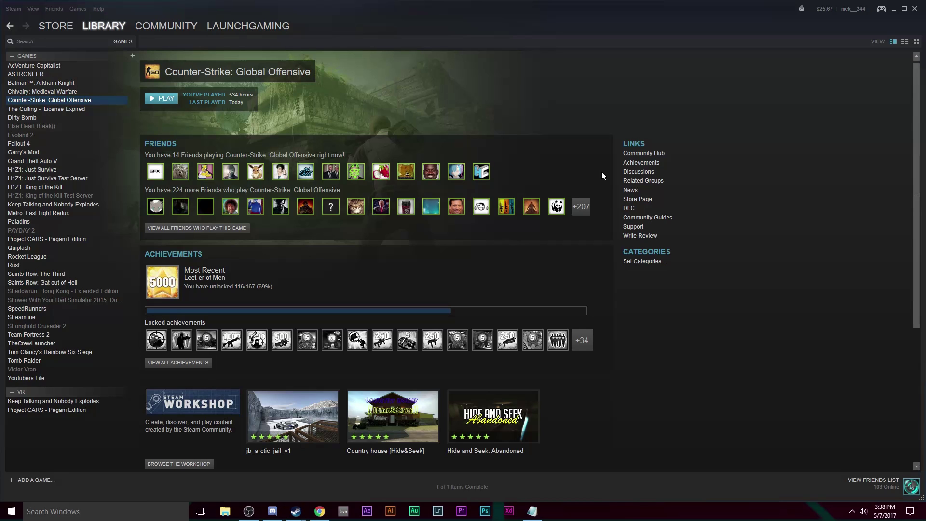
{"action": "left_click", "coordinate": [916, 11]}
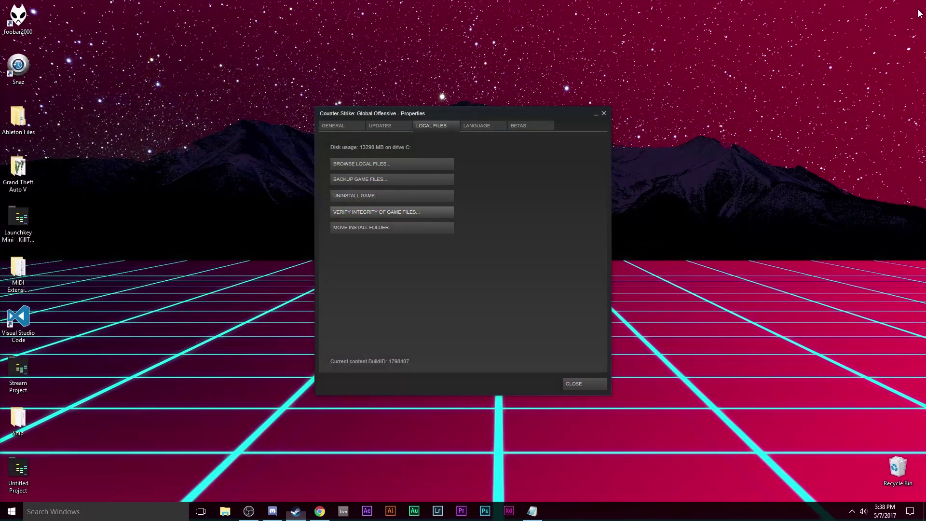
{"action": "left_click", "coordinate": [601, 115]}
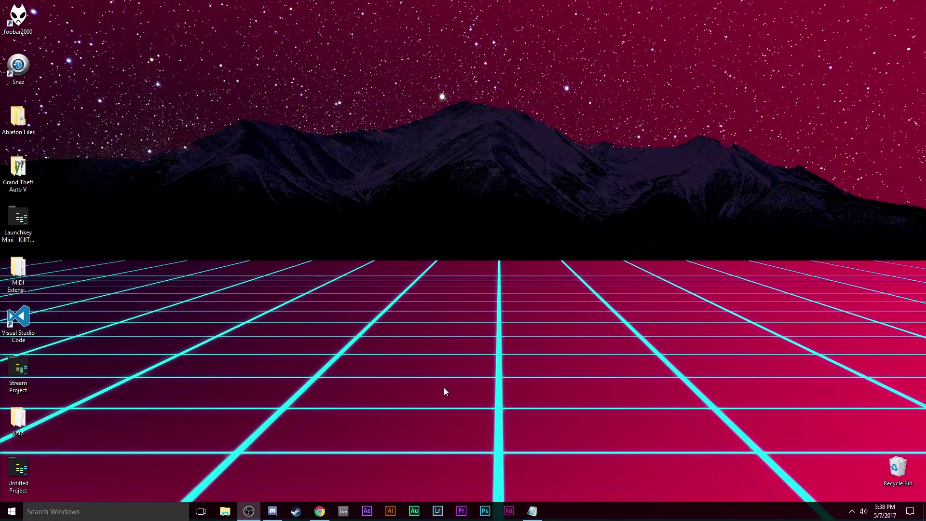
End the Steam Client Bootstrapper (32 bit) process in Task Manager and close Task Manager.
{"action": "right_click", "coordinate": [601, 518]}
{"action": "left_click", "coordinate": [623, 471]}
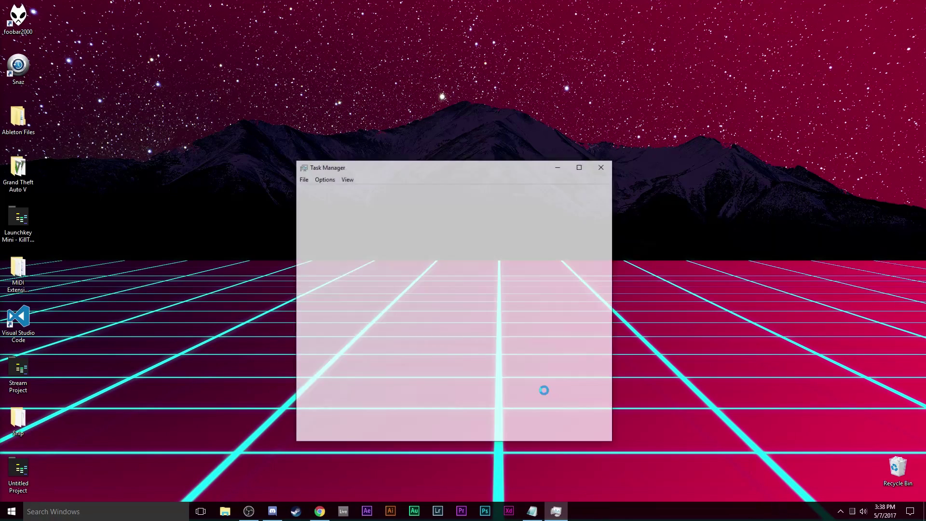
{"action": "scroll", "coordinate": [374, 290], "scroll_direction": "down", "scroll_amount": 7}
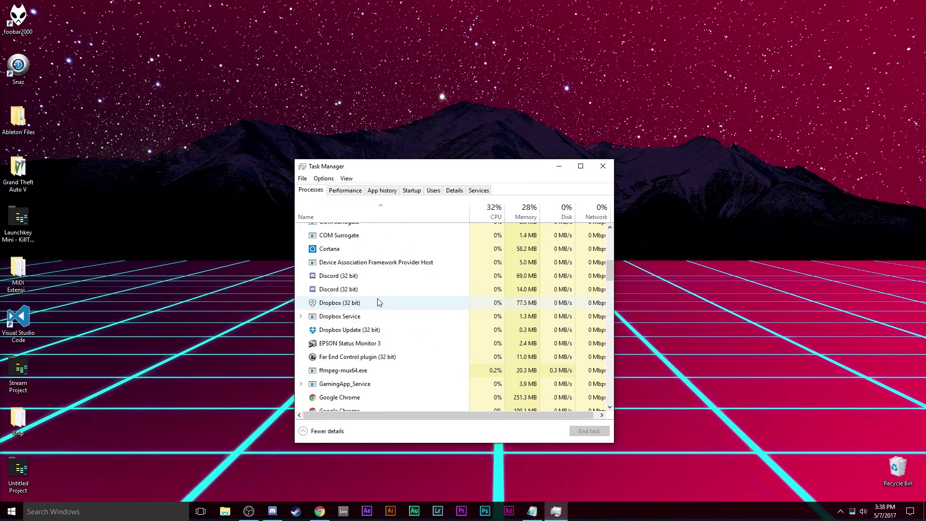
{"action": "scroll", "coordinate": [378, 301], "scroll_direction": "down", "scroll_amount": 18}
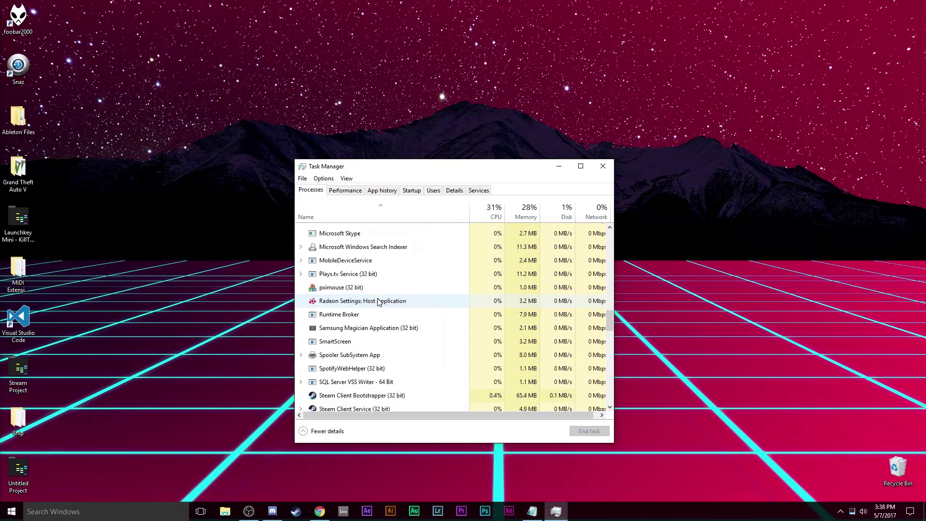
{"action": "scroll", "coordinate": [384, 285], "scroll_direction": "down", "scroll_amount": 1}
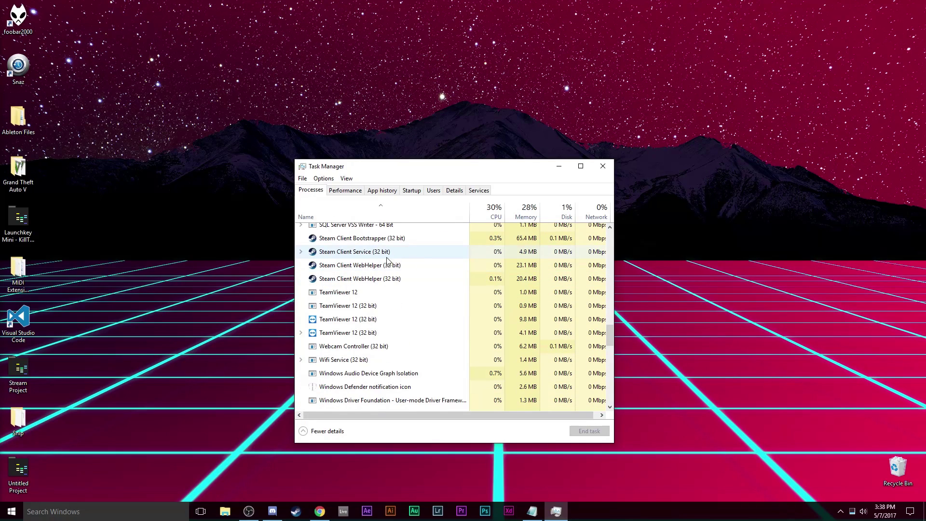
{"action": "left_click", "coordinate": [387, 258]}
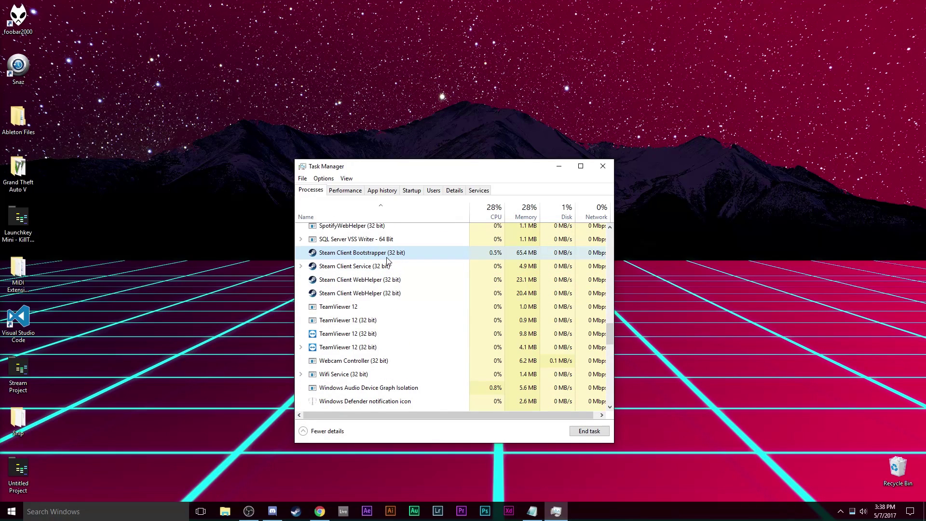
{"action": "key", "text": "Delete"}
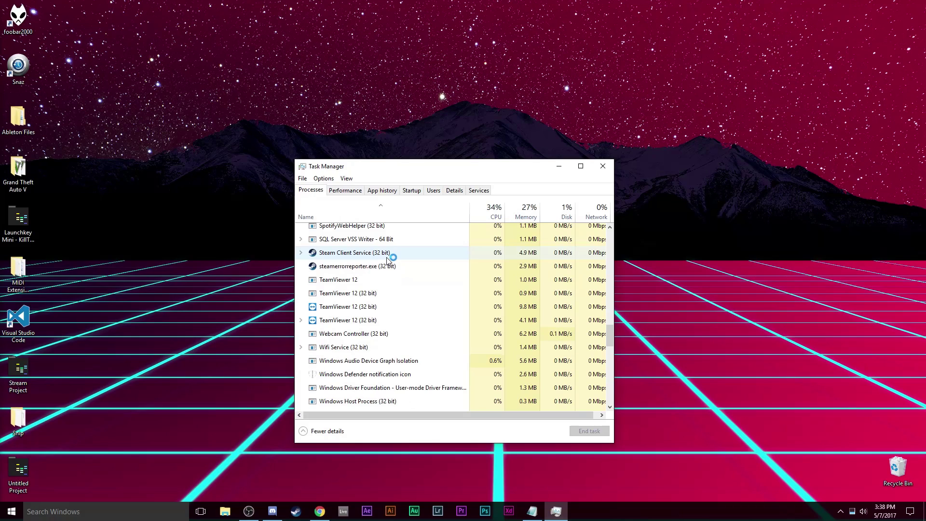
{"action": "left_click", "coordinate": [603, 166]}
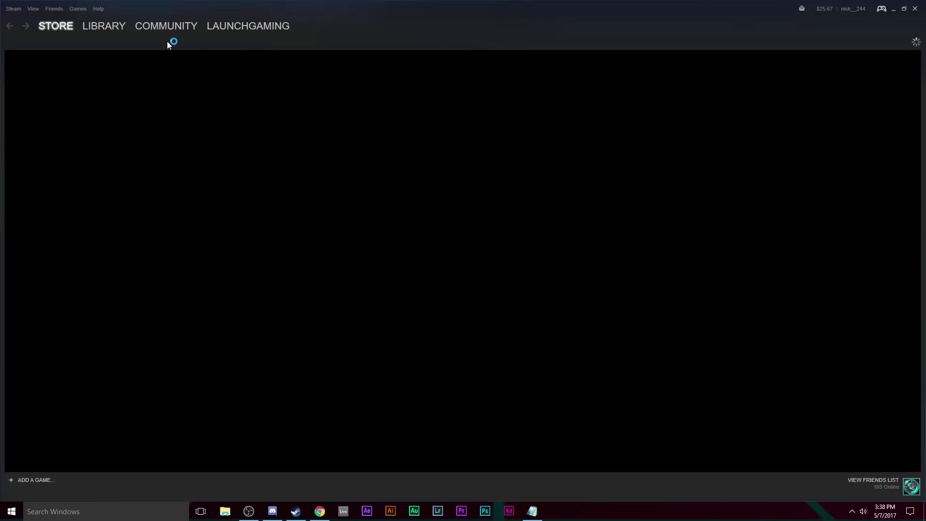
Set the launch options of Counter-Strike: Global Offensive in the Steam library to -novid and close its properties.
{"action": "left_click", "coordinate": [103, 26]}
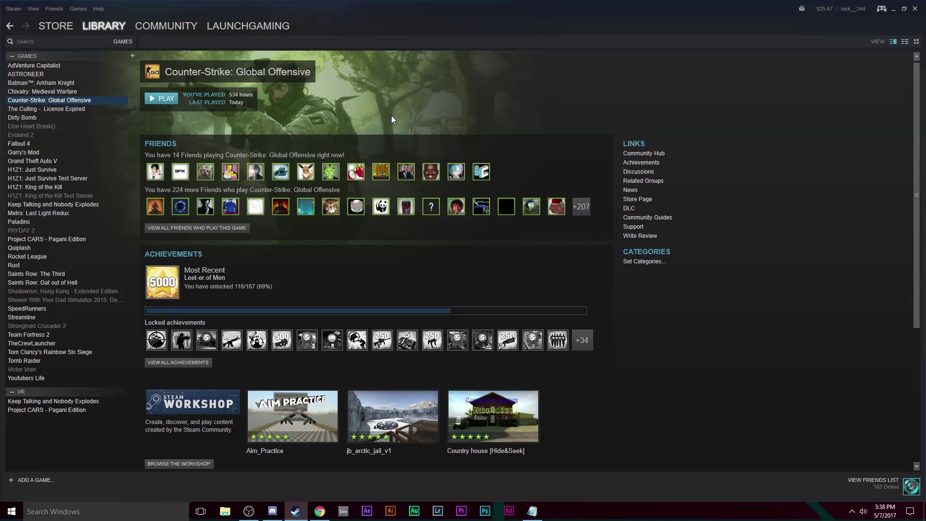
{"action": "right_click", "coordinate": [86, 101]}
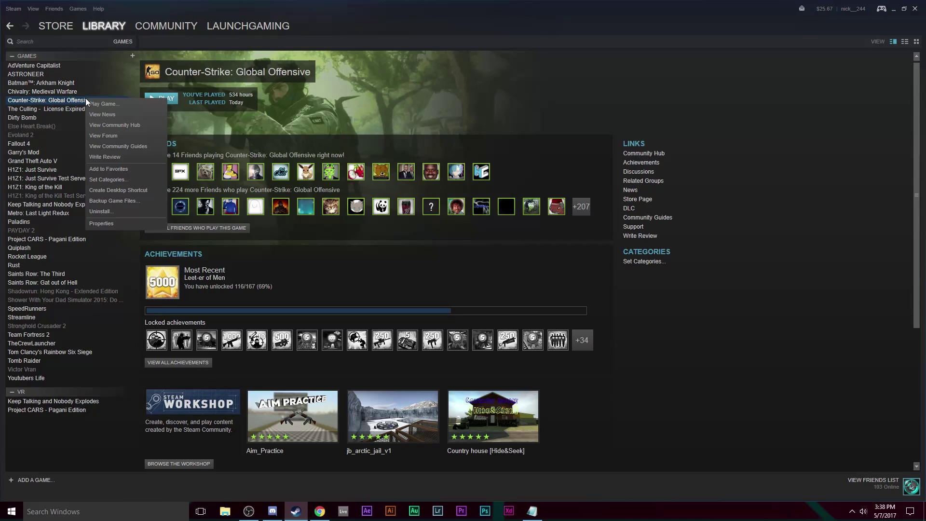
{"action": "left_click", "coordinate": [111, 225]}
{"action": "left_click", "coordinate": [376, 244]}
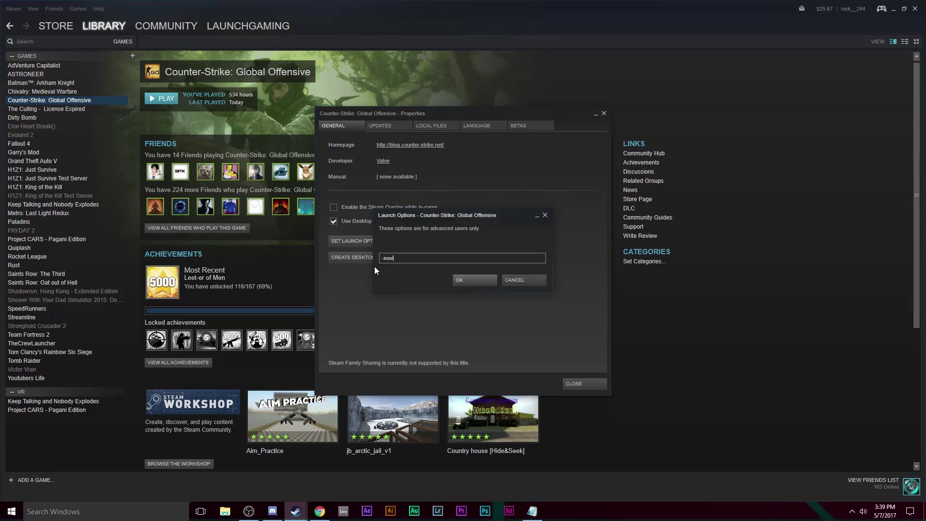
{"action": "left_click", "coordinate": [459, 278]}
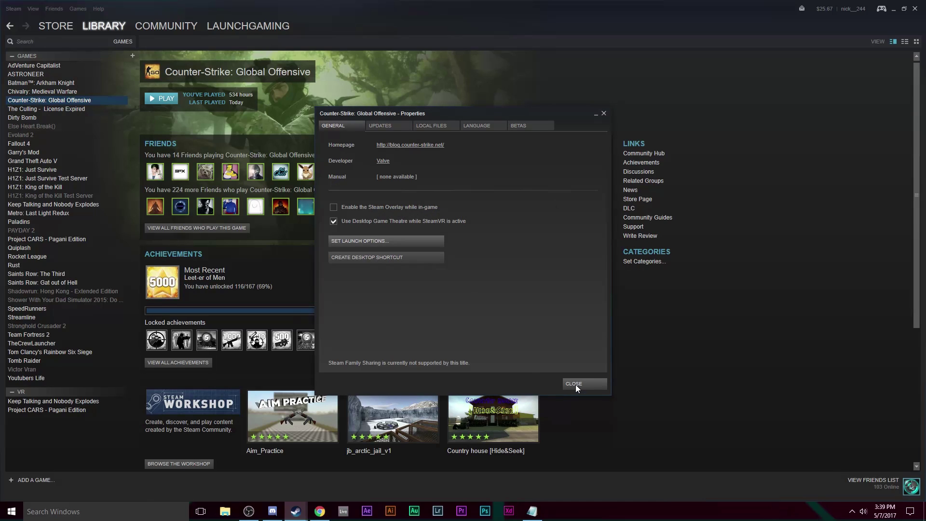
{"action": "left_click", "coordinate": [575, 383]}
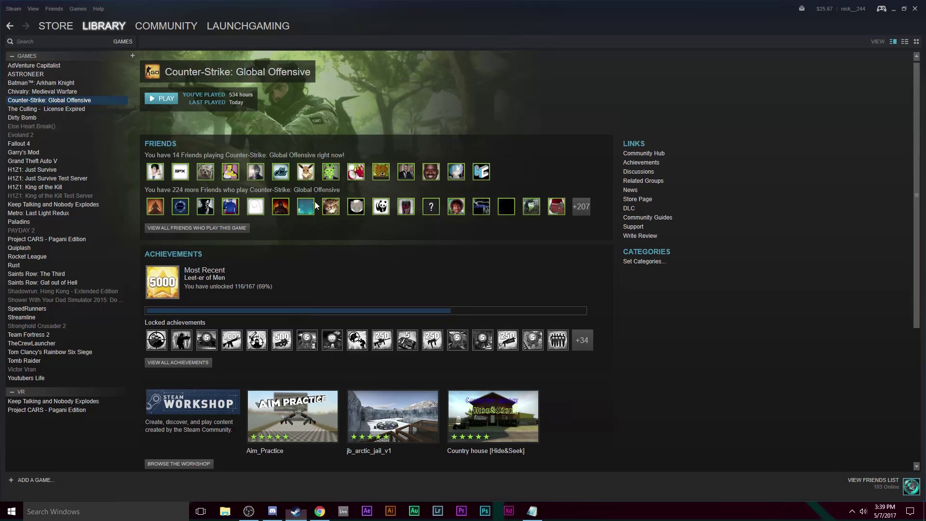
Clear the launch options in the properties of Counter-Strike: Global Offensive in the Steam library.
{"action": "right_click", "coordinate": [108, 102]}
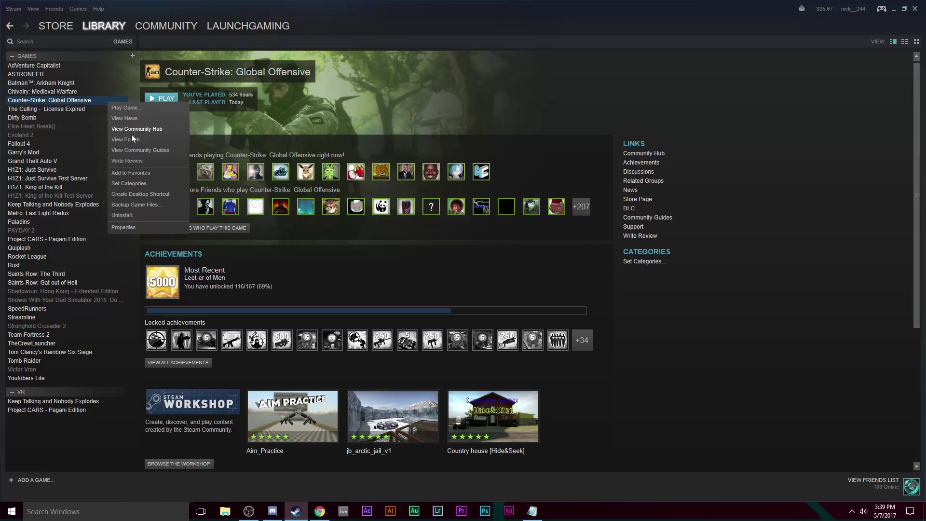
{"action": "left_click", "coordinate": [143, 225]}
{"action": "left_click", "coordinate": [367, 242]}
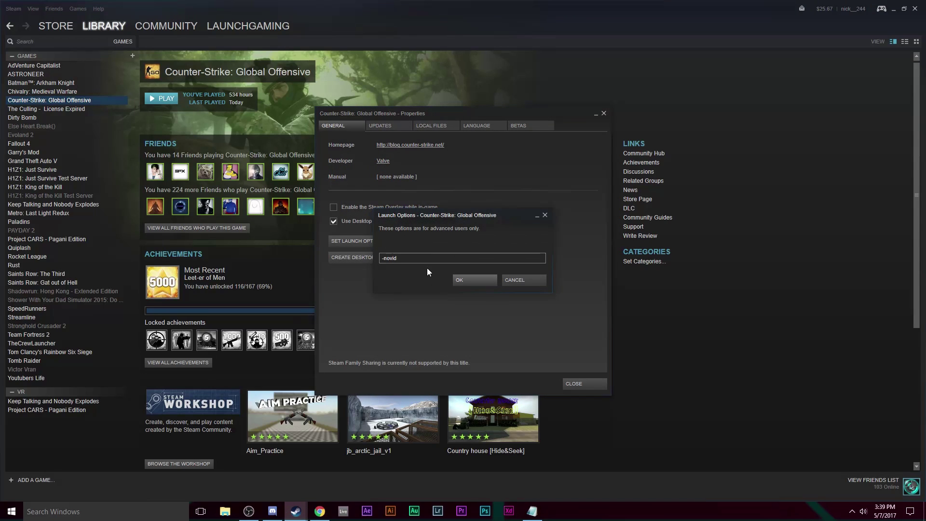
{"action": "left_click_drag", "start_coordinate": [409, 263], "coordinate": [356, 258]}
{"action": "key", "text": "BackSpace"}
{"action": "left_click", "coordinate": [484, 282]}
Set the launch options of Counter-Strike: Global Offensive to -autoconfig.
{"action": "left_click", "coordinate": [404, 240]}
{"action": "left_click_drag", "start_coordinate": [395, 259], "coordinate": [376, 260]}
{"action": "type", "text": "-autoconfig"}
{"action": "left_click", "coordinate": [474, 281]}
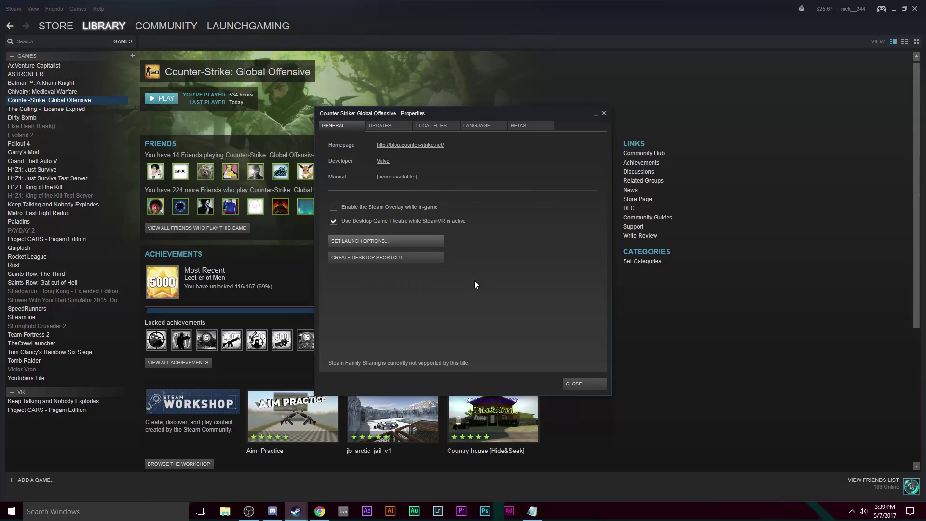
Remove the -autoconfig launch option from Counter-Strike: Global Offensive and close the game's properties.
{"action": "left_click", "coordinate": [357, 242]}
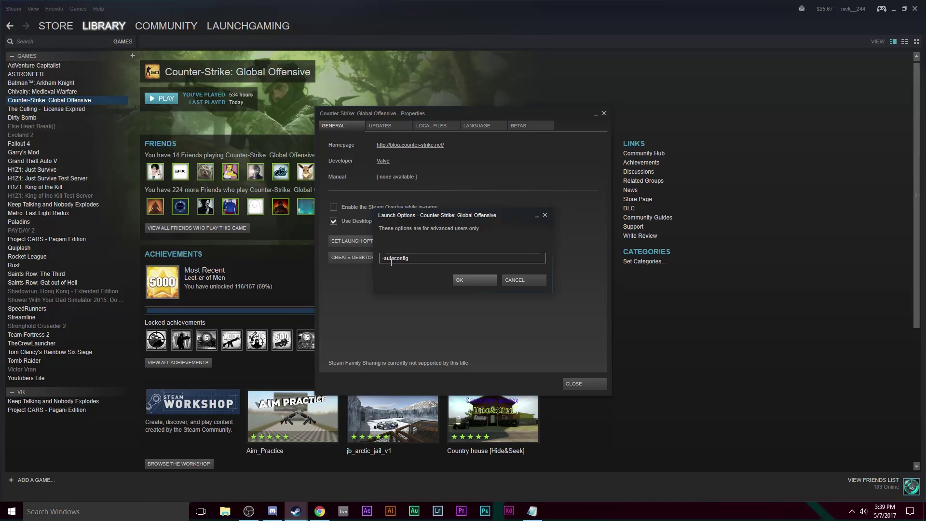
{"action": "left_click_drag", "start_coordinate": [409, 261], "coordinate": [383, 253]}
{"action": "key", "text": "BackSpace"}
{"action": "left_click", "coordinate": [475, 279]}
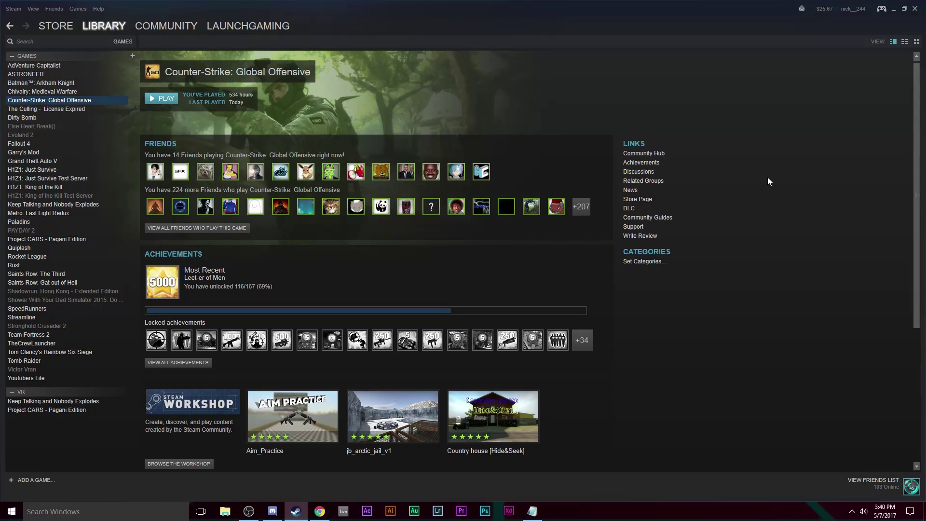
Close the Steam window, end the Steam Client Bootstrapper (32 bit) process in Task Manager and close Task Manager.
{"action": "left_click", "coordinate": [912, 8]}
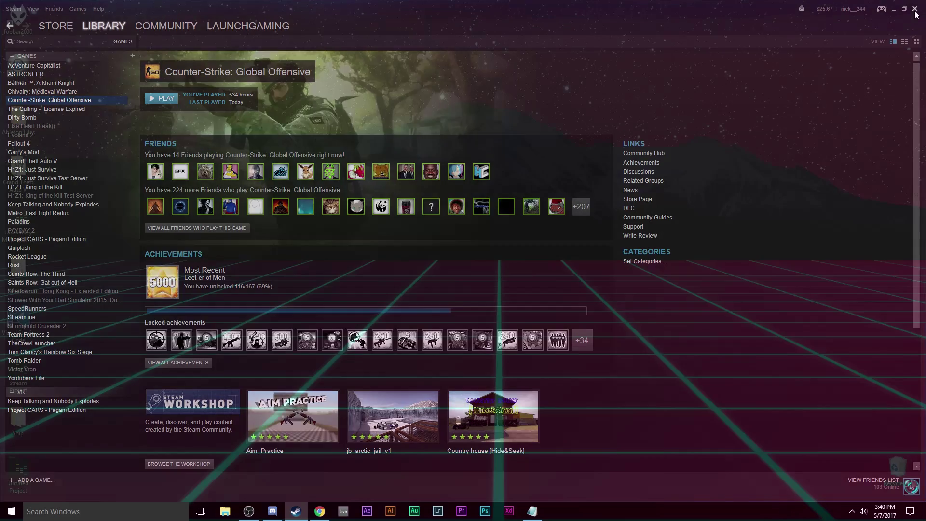
{"action": "right_click", "coordinate": [577, 510]}
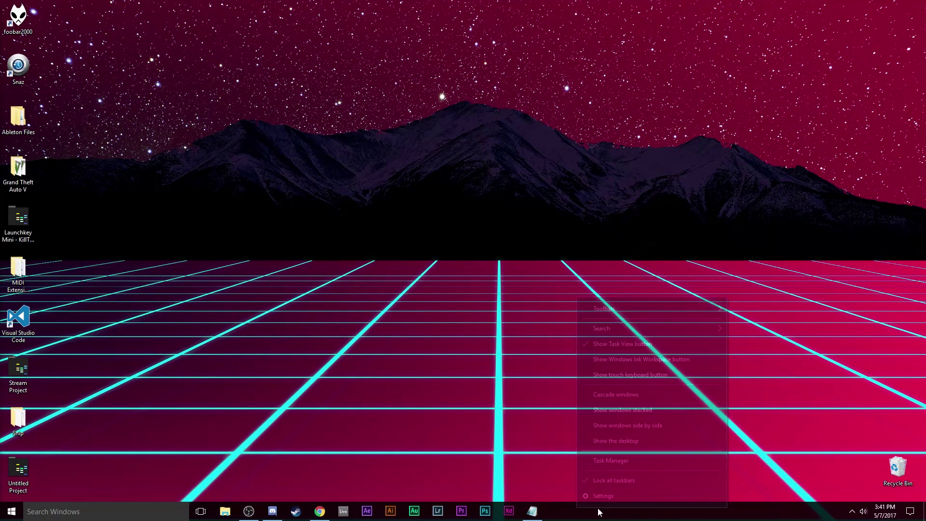
{"action": "left_click", "coordinate": [630, 459]}
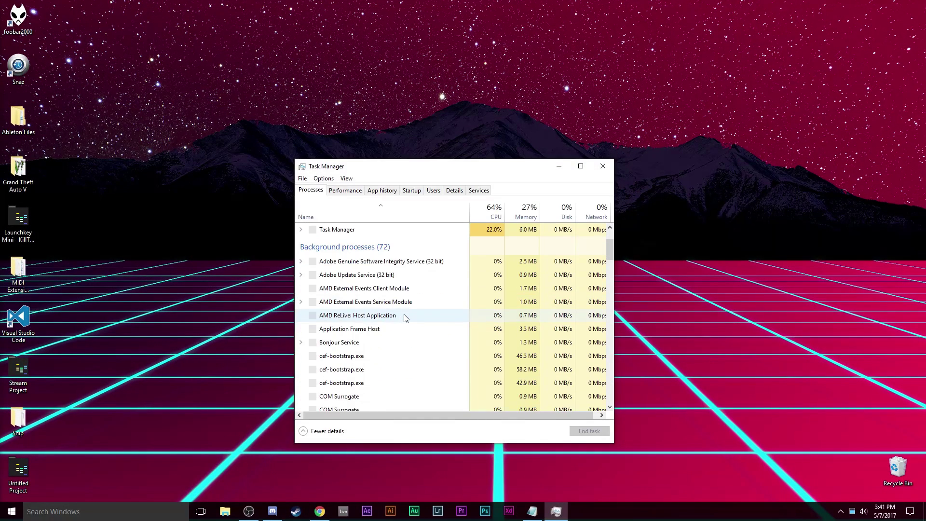
{"action": "scroll", "coordinate": [404, 317], "scroll_direction": "down", "scroll_amount": 10}
{"action": "scroll", "coordinate": [404, 317], "scroll_direction": "down", "scroll_amount": 6}
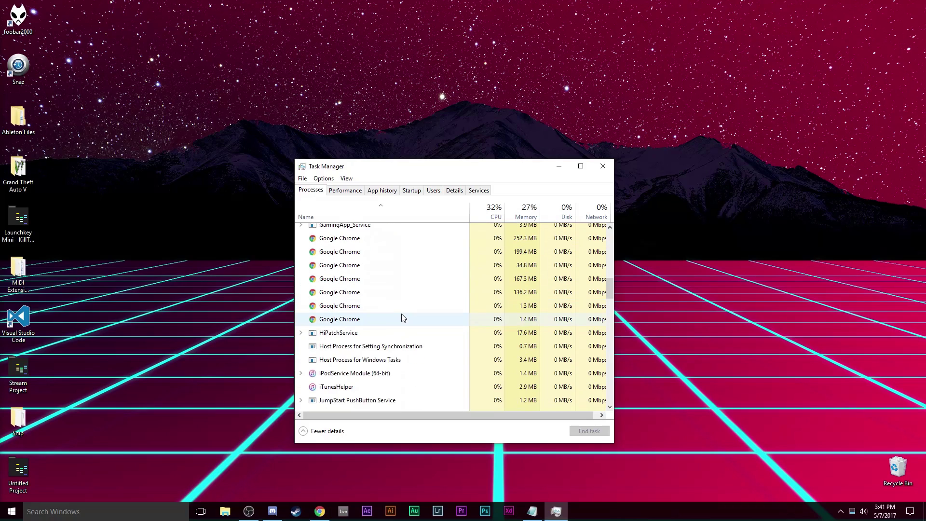
{"action": "scroll", "coordinate": [401, 316], "scroll_direction": "down", "scroll_amount": 7}
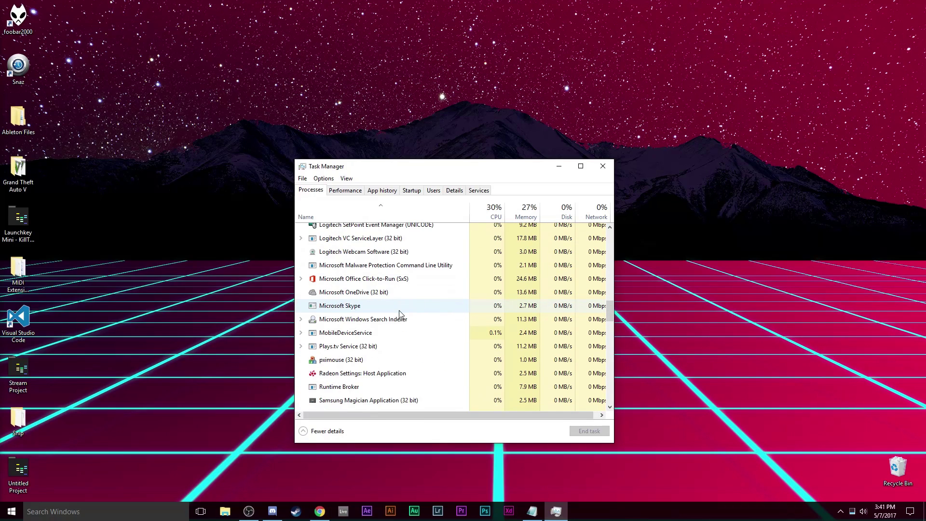
{"action": "left_click", "coordinate": [362, 313]}
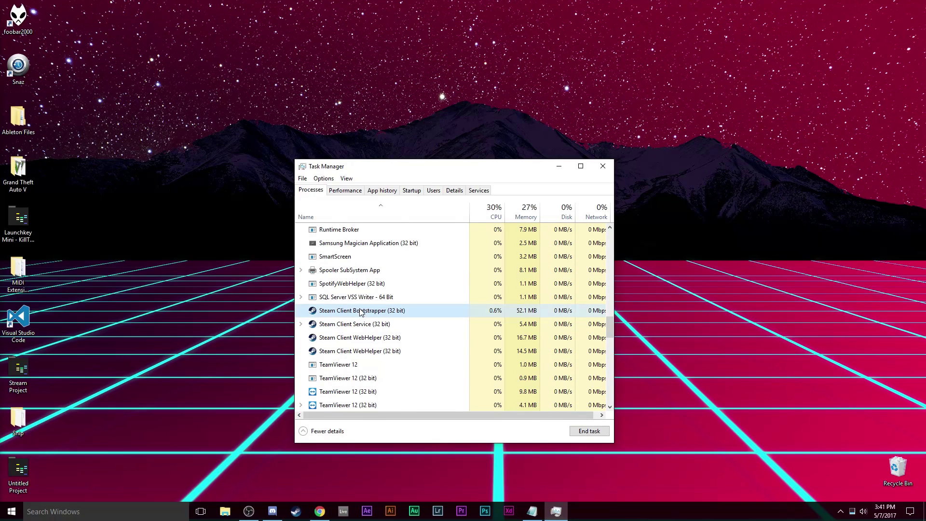
{"action": "key", "text": "Delete"}
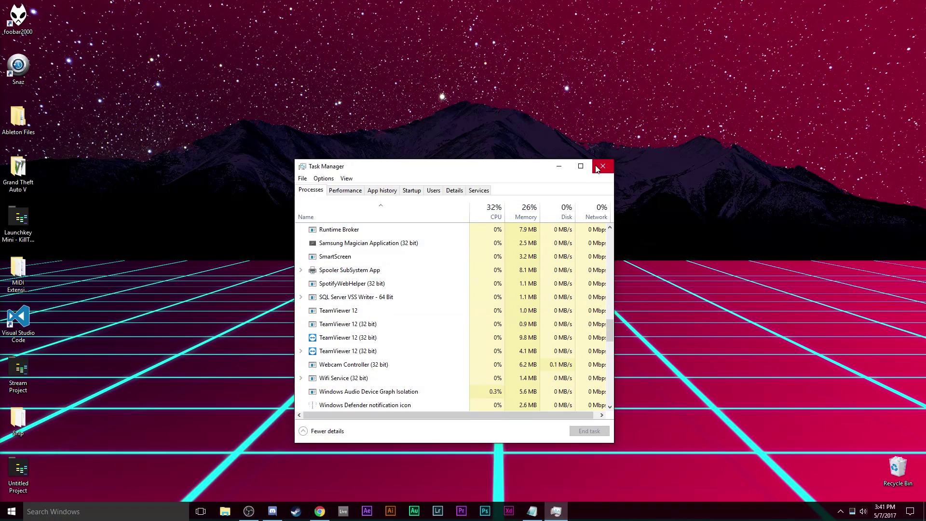
{"action": "left_click", "coordinate": [603, 166]}
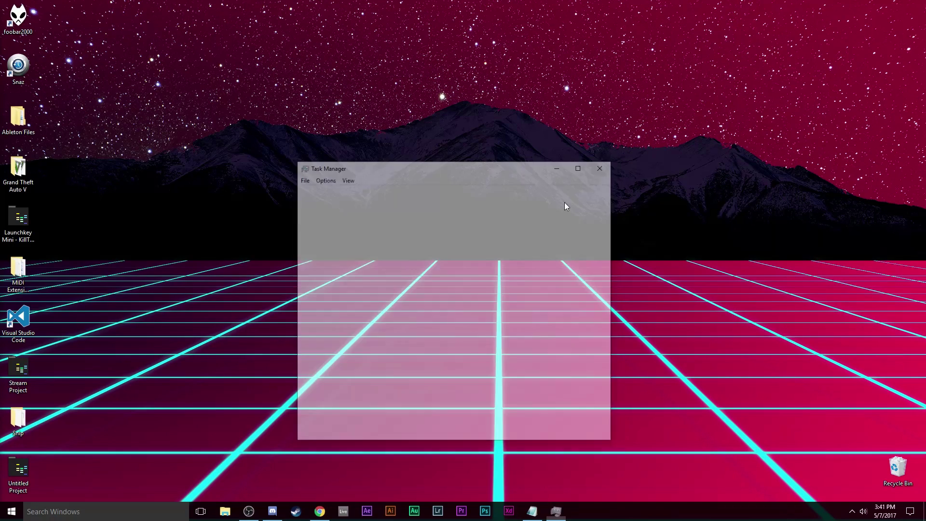
Delete crashhandler.dll from the Steam folder in Program Files (x86) on drive C: and close File Explorer.
{"action": "left_click", "coordinate": [224, 514]}
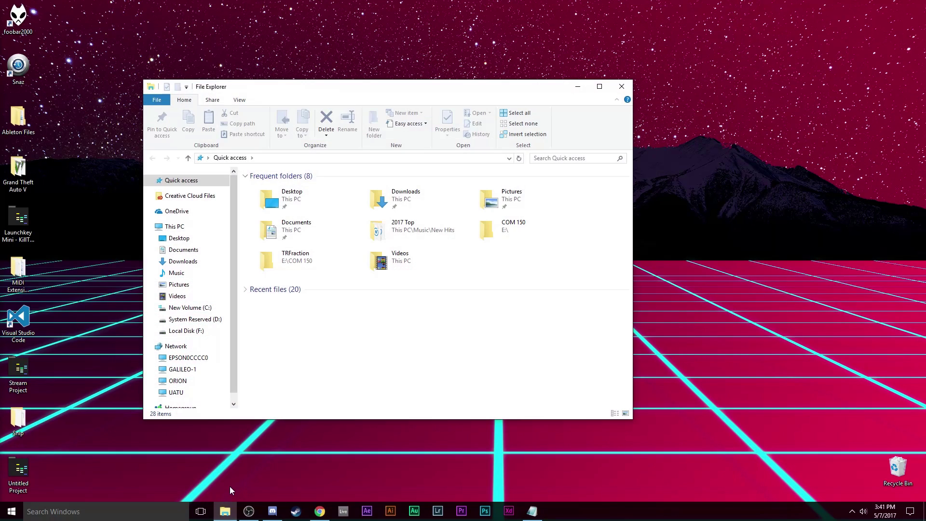
{"action": "left_click", "coordinate": [198, 309]}
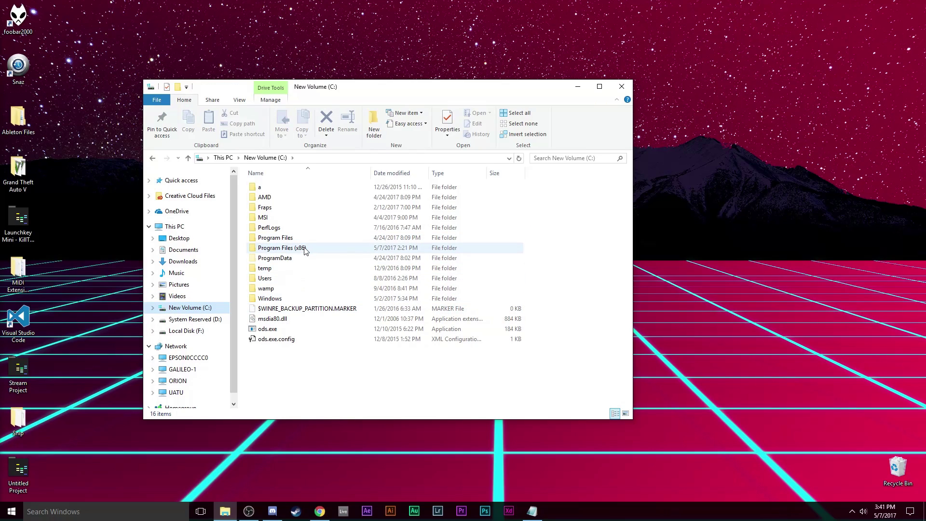
{"action": "double_click", "coordinate": [281, 248]}
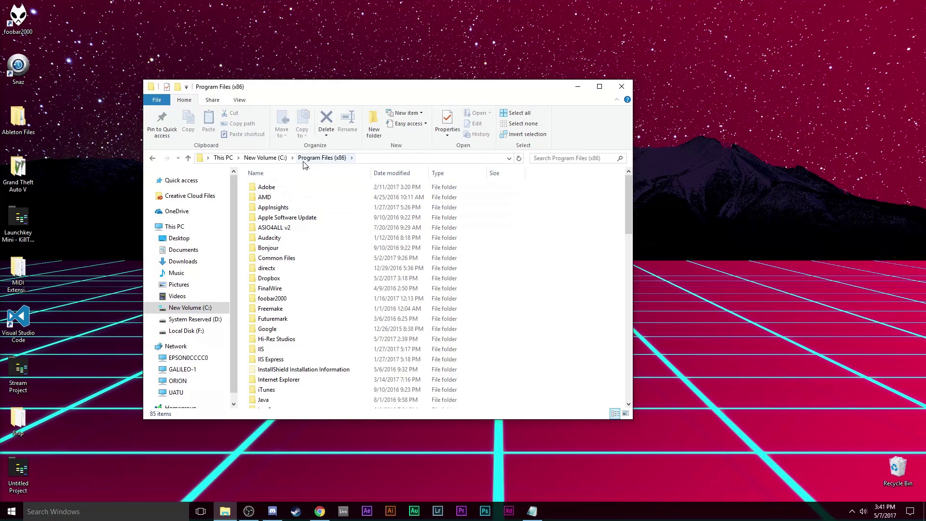
{"action": "scroll", "coordinate": [361, 289], "scroll_direction": "down", "scroll_amount": 18}
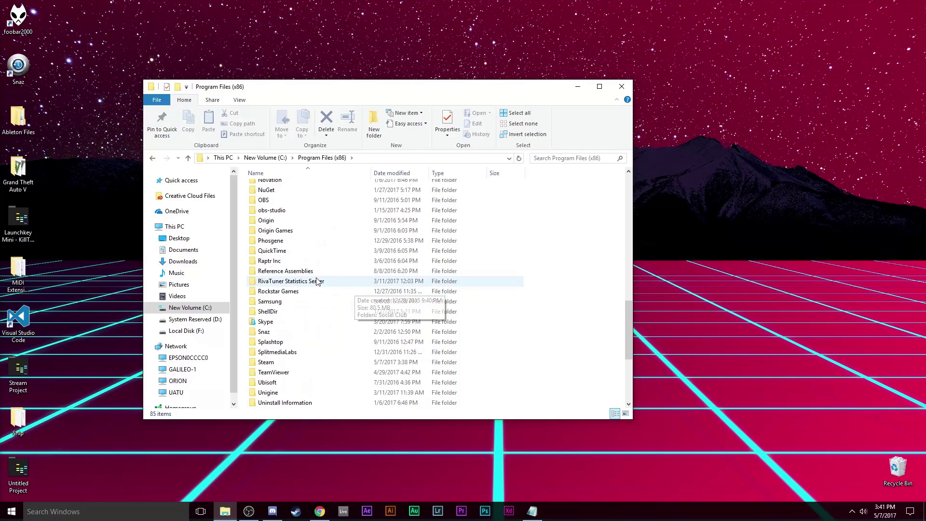
{"action": "double_click", "coordinate": [285, 272]}
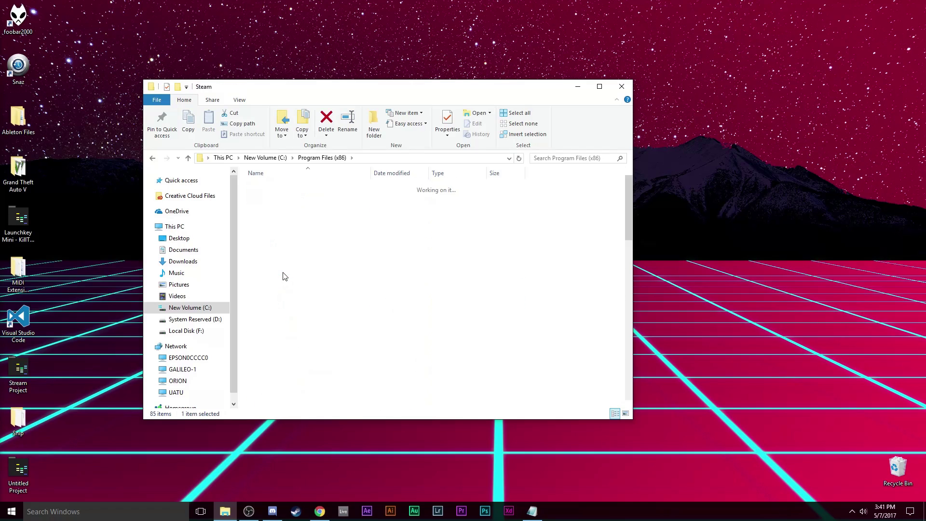
{"action": "scroll", "coordinate": [299, 309], "scroll_direction": "down", "scroll_amount": 3}
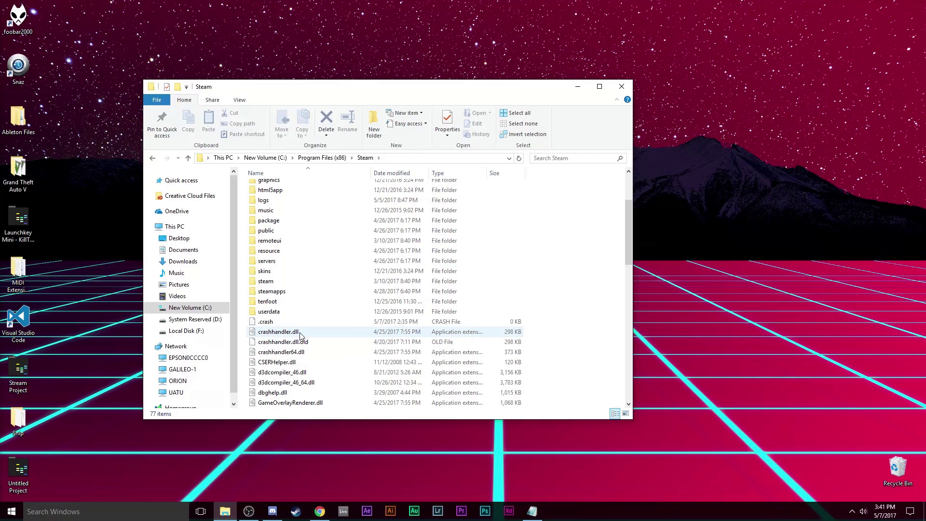
{"action": "left_click", "coordinate": [304, 335]}
{"action": "key", "text": "Delete"}
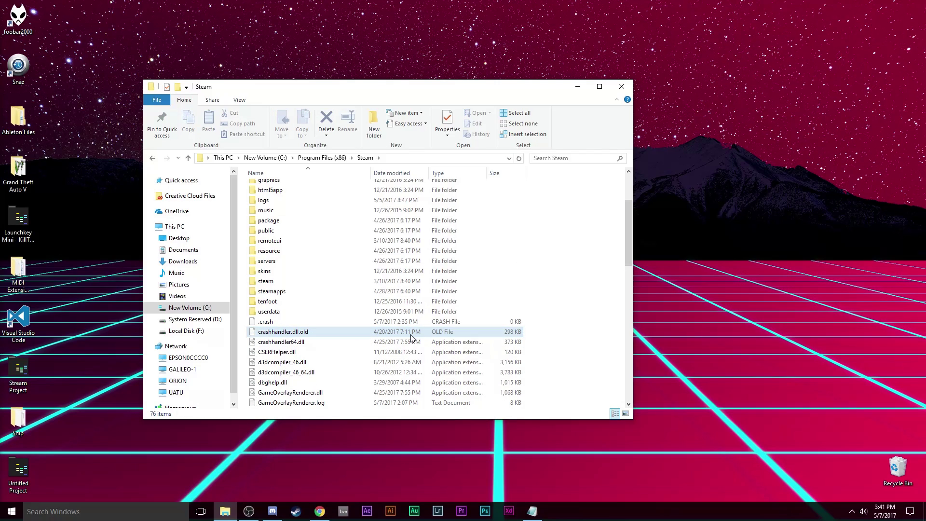
{"action": "left_click", "coordinate": [621, 86]}
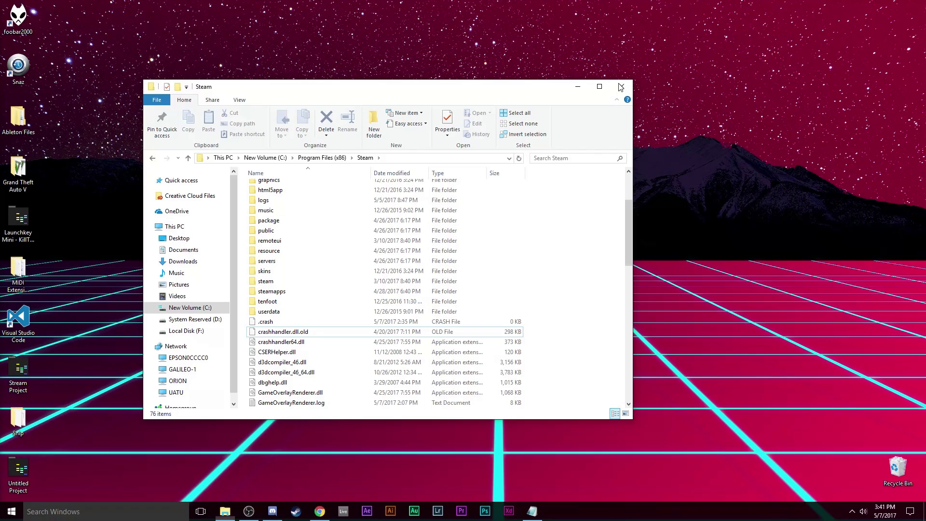
Permanently delete crashhandler.dll from the Recycle Bin and close the Recycle Bin.
{"action": "double_click", "coordinate": [895, 466]}
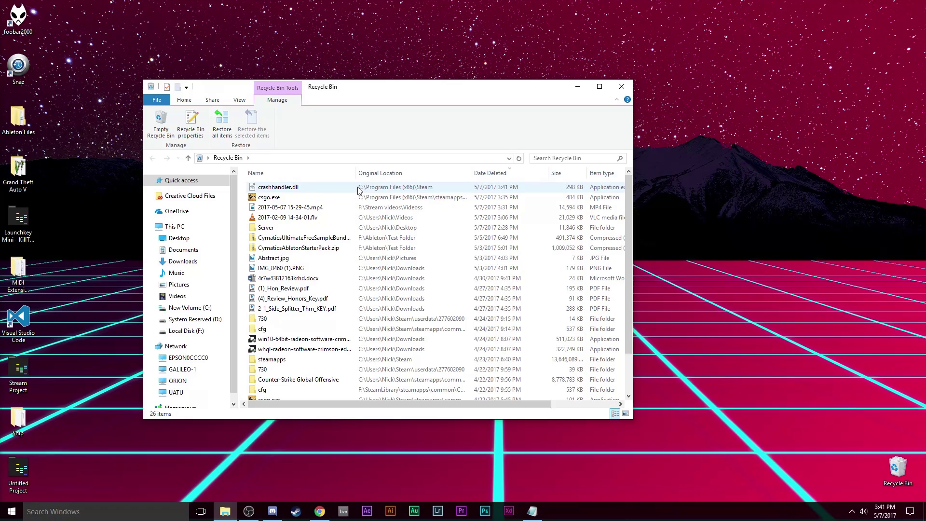
{"action": "left_click", "coordinate": [358, 189]}
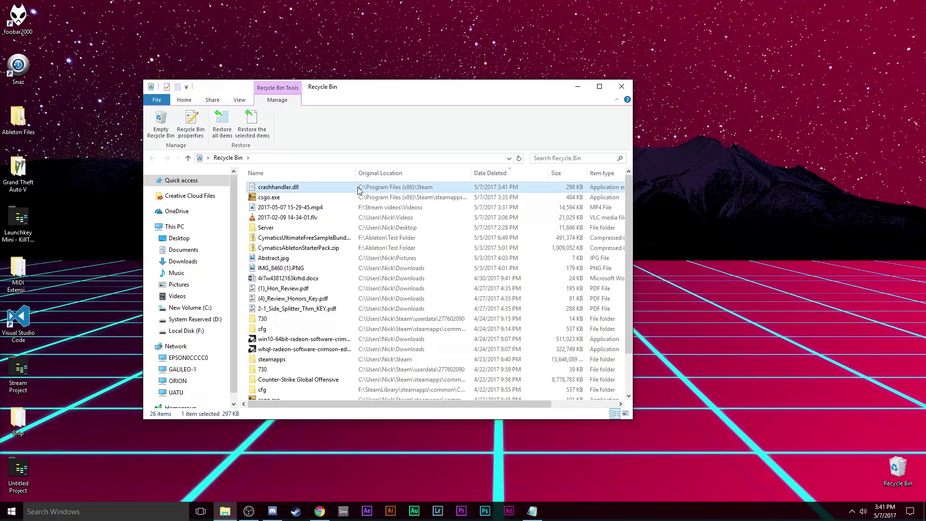
{"action": "key", "text": "Delete"}
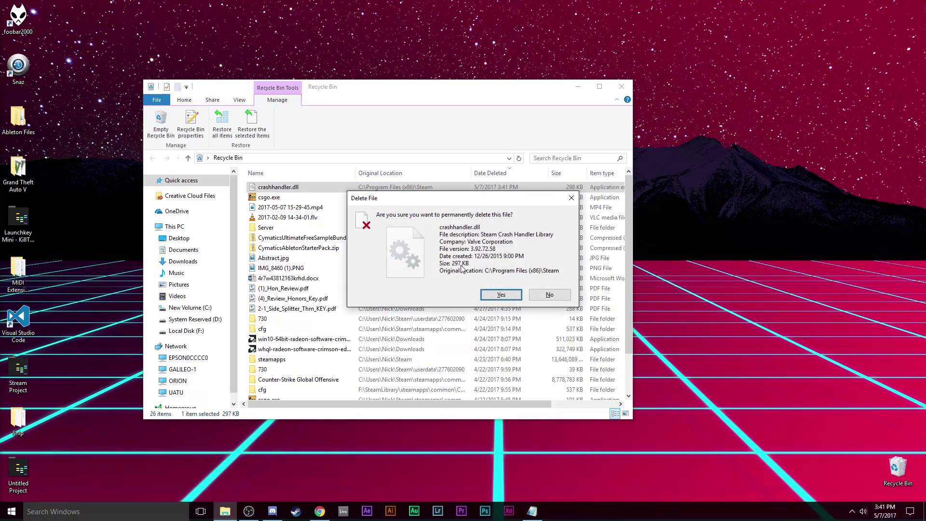
{"action": "left_click", "coordinate": [500, 295]}
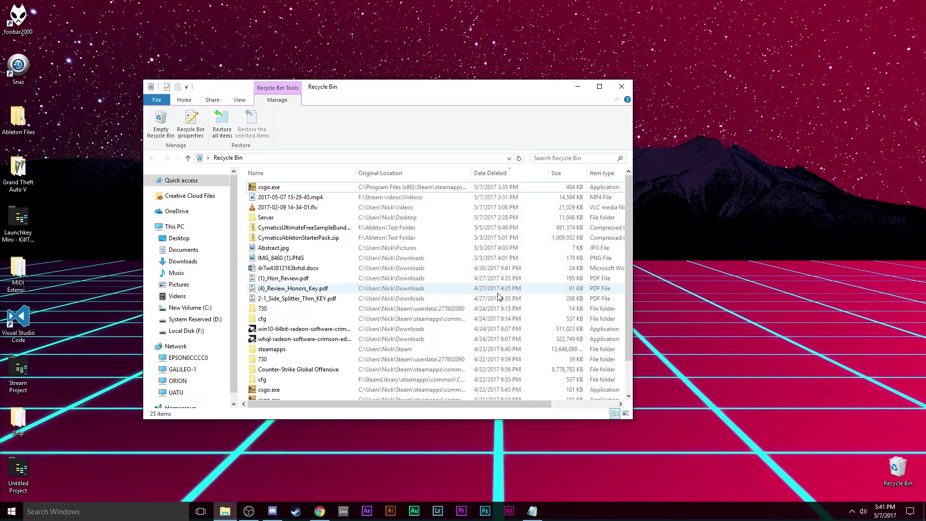
{"action": "left_click", "coordinate": [621, 88]}
Restart Steam, show the game library and close the Steam window.
{"action": "left_click", "coordinate": [296, 512]}
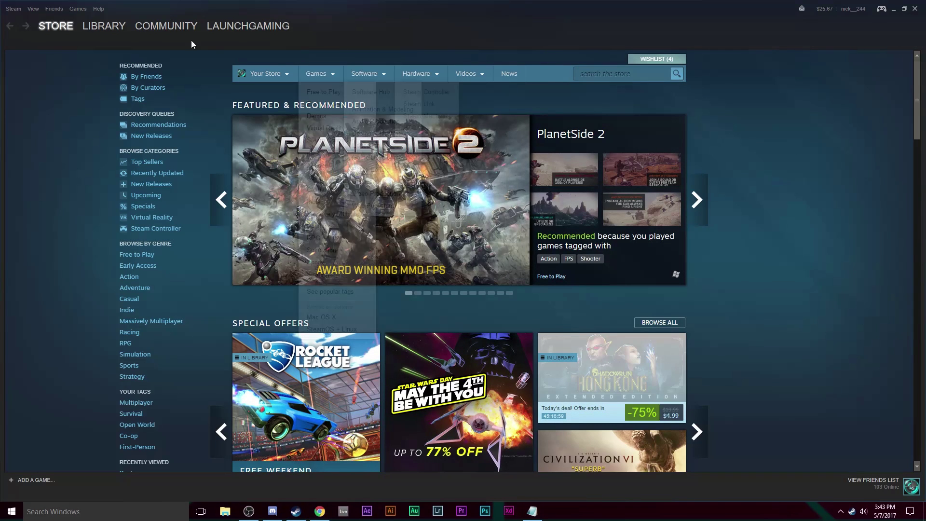
{"action": "left_click", "coordinate": [101, 25]}
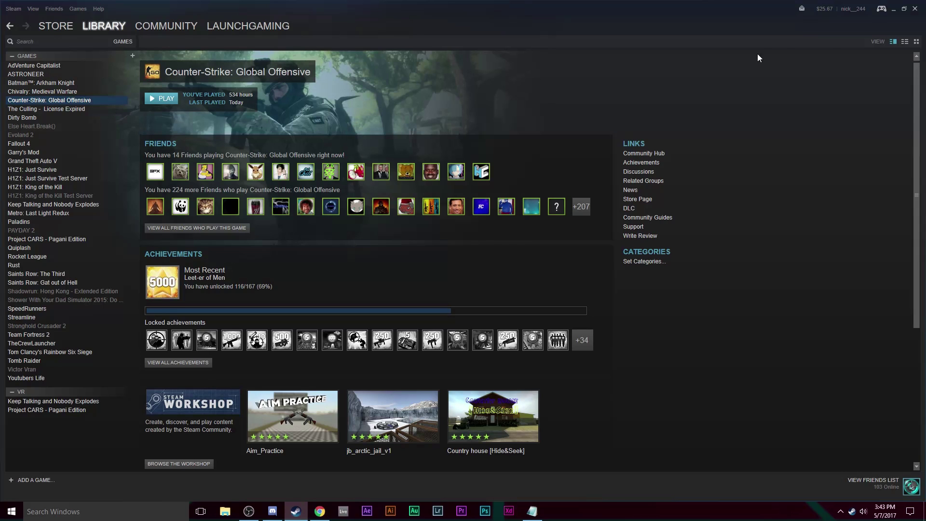
{"action": "left_click", "coordinate": [915, 9]}
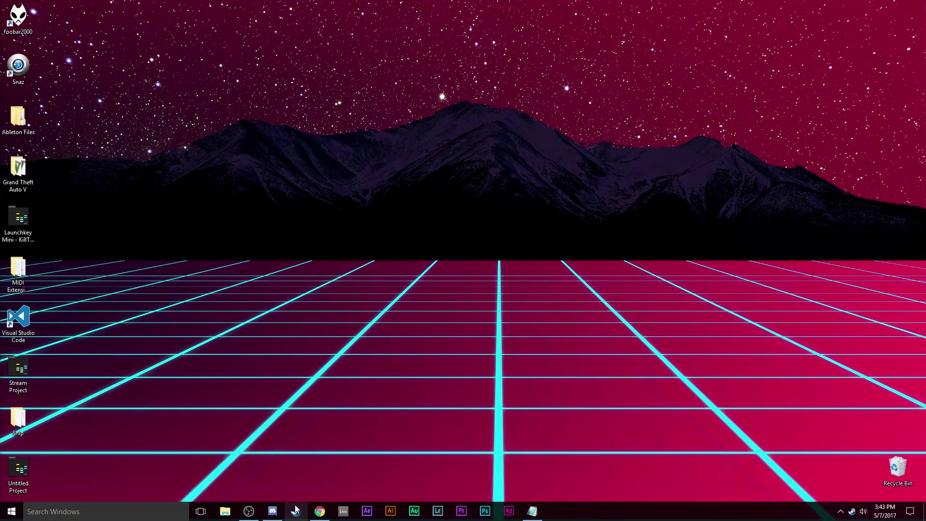
End the Steam Client Bootstrapper (32 bit) process in Task Manager and close Task Manager.
{"action": "right_click", "coordinate": [639, 510]}
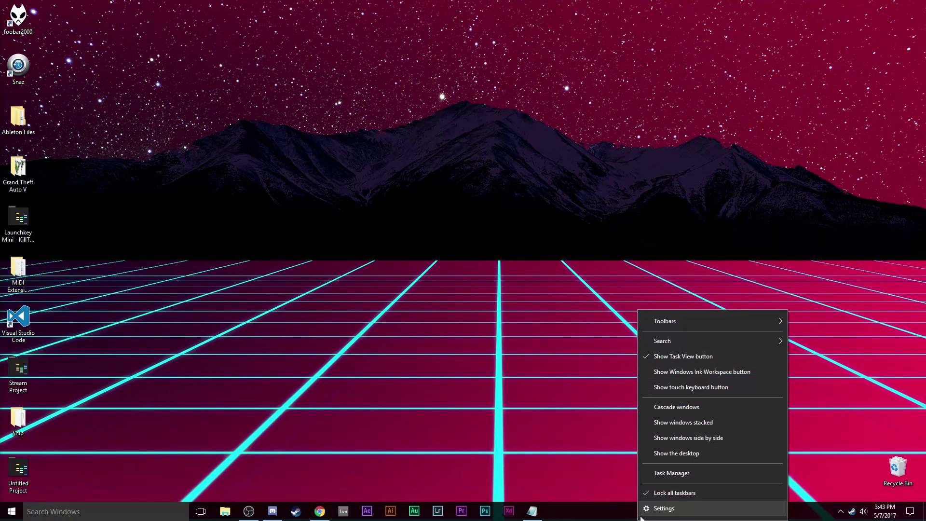
{"action": "left_click", "coordinate": [661, 474]}
{"action": "scroll", "coordinate": [393, 311], "scroll_direction": "down", "scroll_amount": 10}
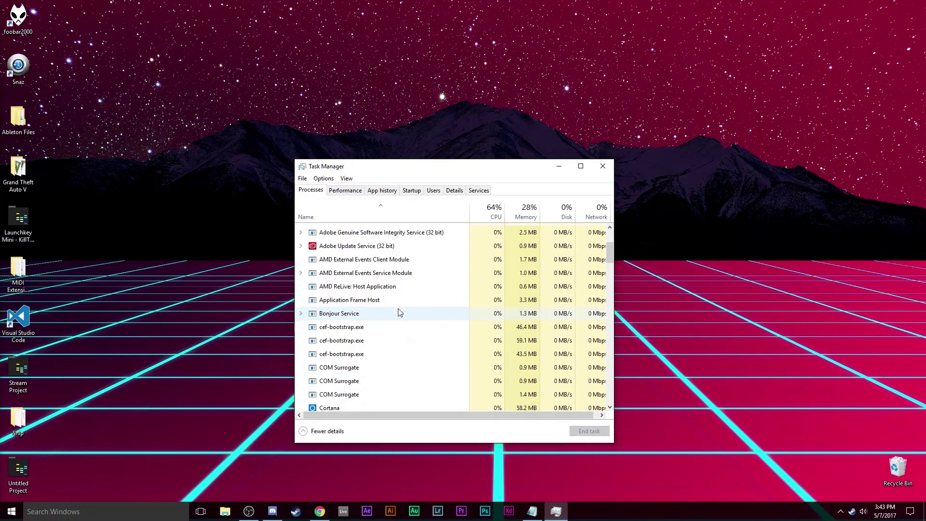
{"action": "scroll", "coordinate": [393, 311], "scroll_direction": "down", "scroll_amount": 15}
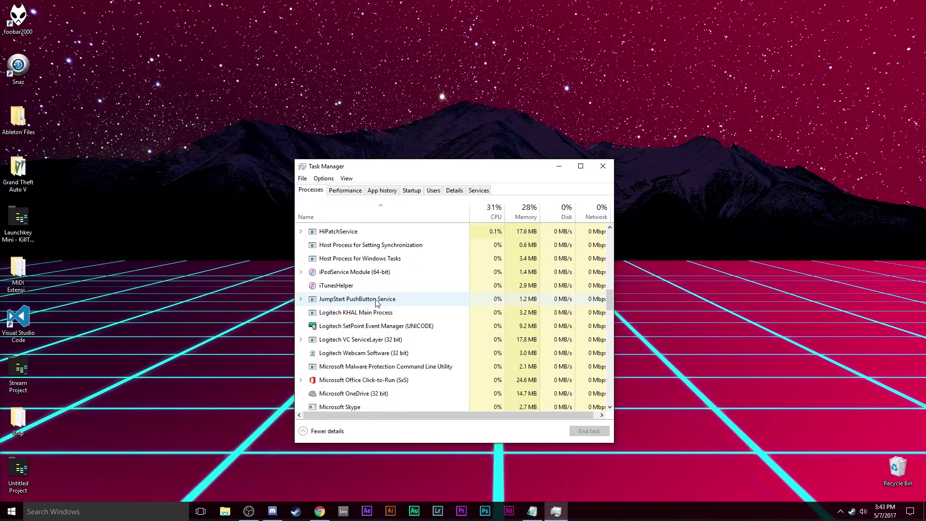
{"action": "scroll", "coordinate": [375, 302], "scroll_direction": "down", "scroll_amount": 2}
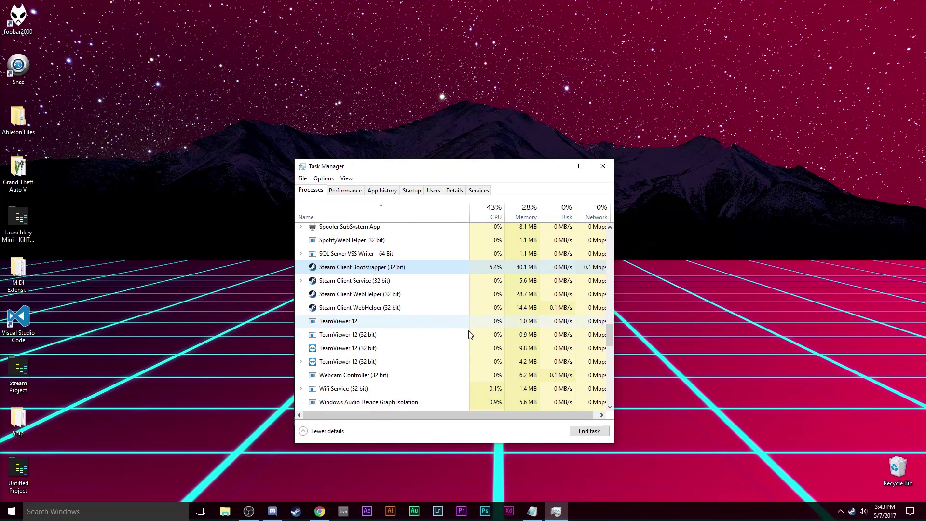
{"action": "left_click", "coordinate": [610, 165]}
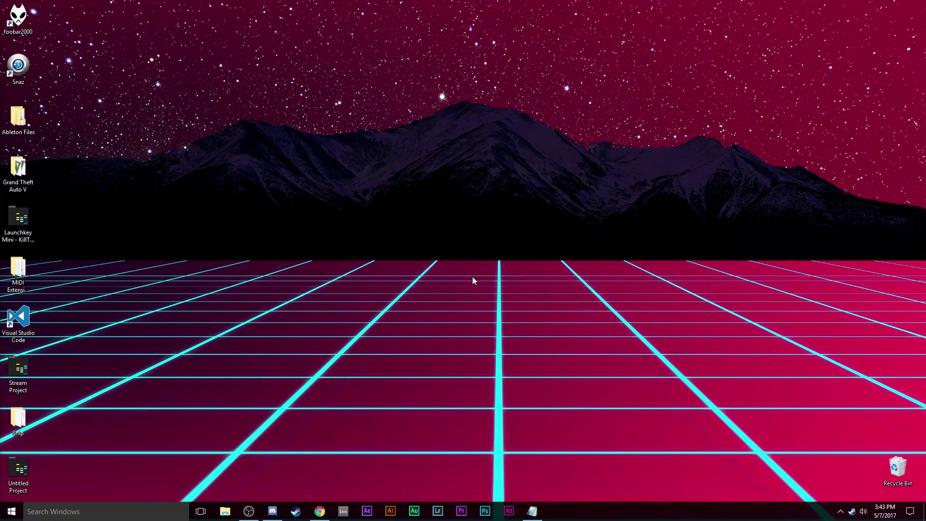
Open the Steam folder in Program Files (x86) on drive C: in File Explorer.
{"action": "left_click", "coordinate": [225, 511]}
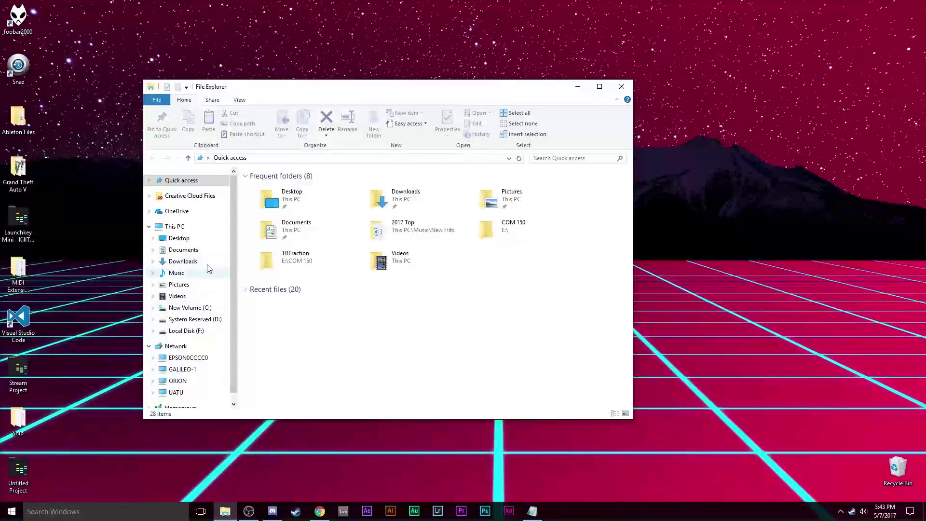
{"action": "left_click", "coordinate": [186, 308]}
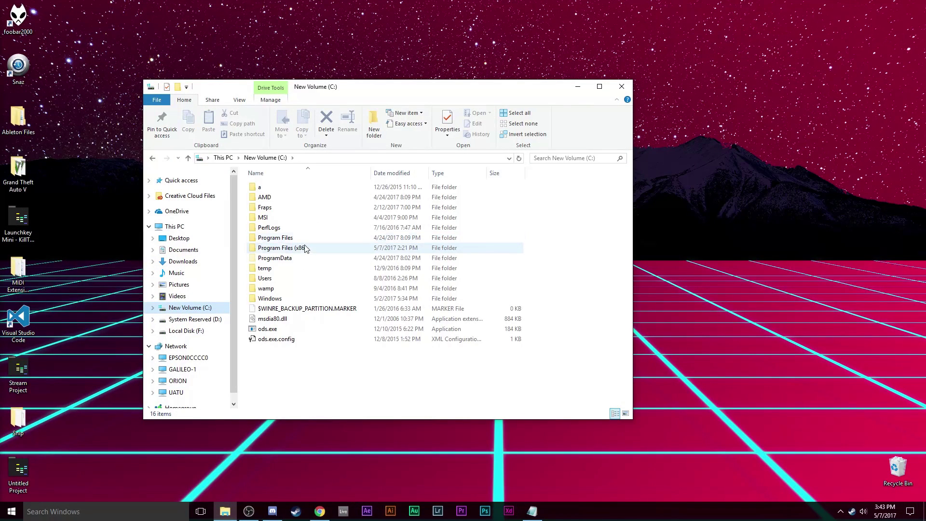
{"action": "double_click", "coordinate": [303, 248]}
{"action": "scroll", "coordinate": [301, 265], "scroll_direction": "down", "scroll_amount": 12}
{"action": "scroll", "coordinate": [302, 280], "scroll_direction": "down", "scroll_amount": 7}
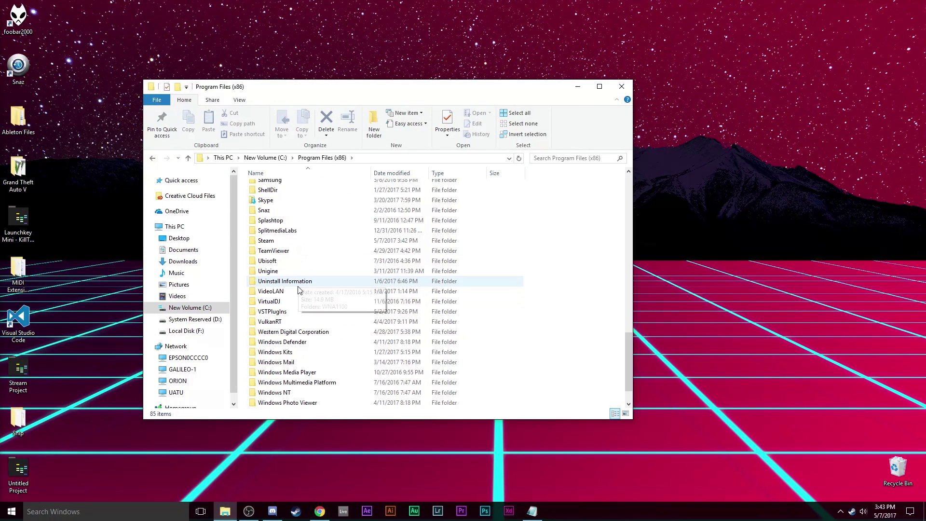
{"action": "double_click", "coordinate": [276, 242]}
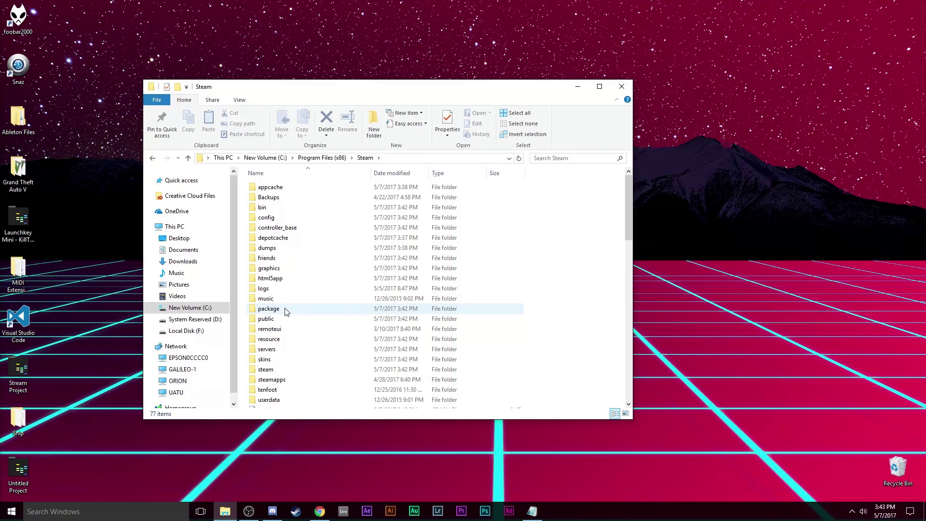
Rename the steamapps folder to old_steamapps and close File Explorer.
{"action": "right_click", "coordinate": [276, 380]}
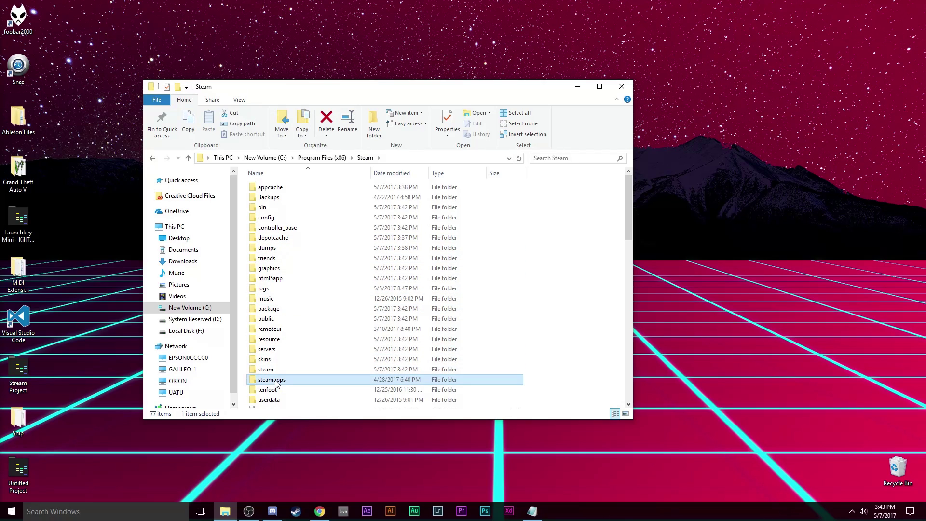
{"action": "left_click", "coordinate": [302, 359]}
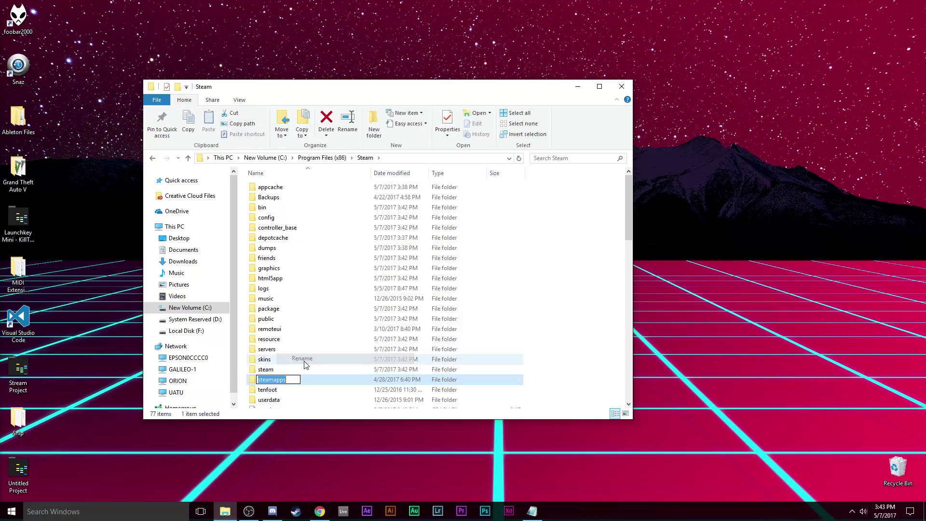
{"action": "left_click", "coordinate": [259, 379]}
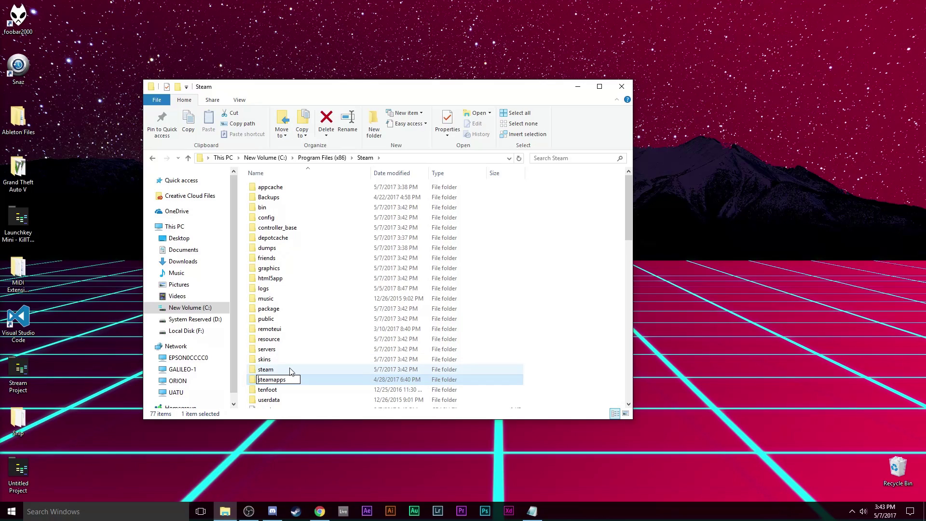
{"action": "type", "text": "old_"}
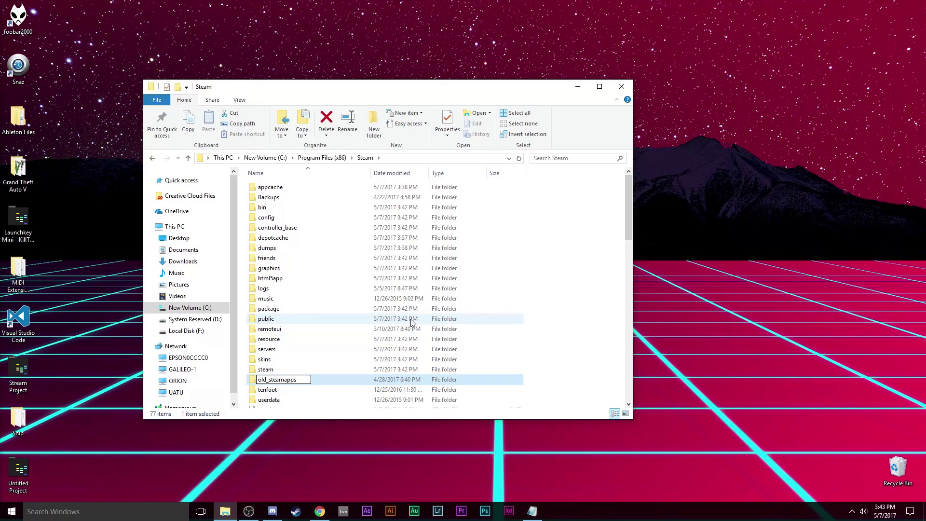
{"action": "left_click", "coordinate": [566, 362]}
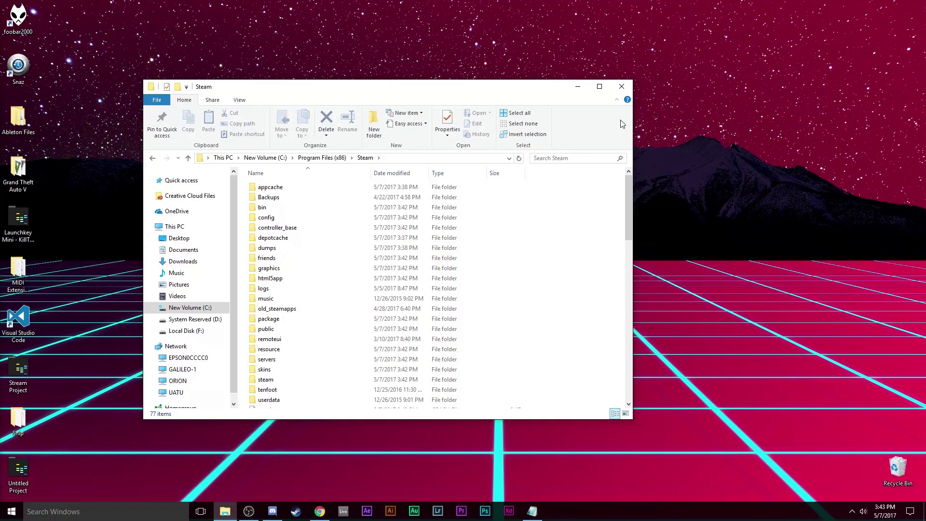
{"action": "left_click", "coordinate": [621, 86]}
Switch to Steam and examine the install status of the library's games, finishing on Counter-Strike: Global Offensive.
{"action": "left_click", "coordinate": [296, 512]}
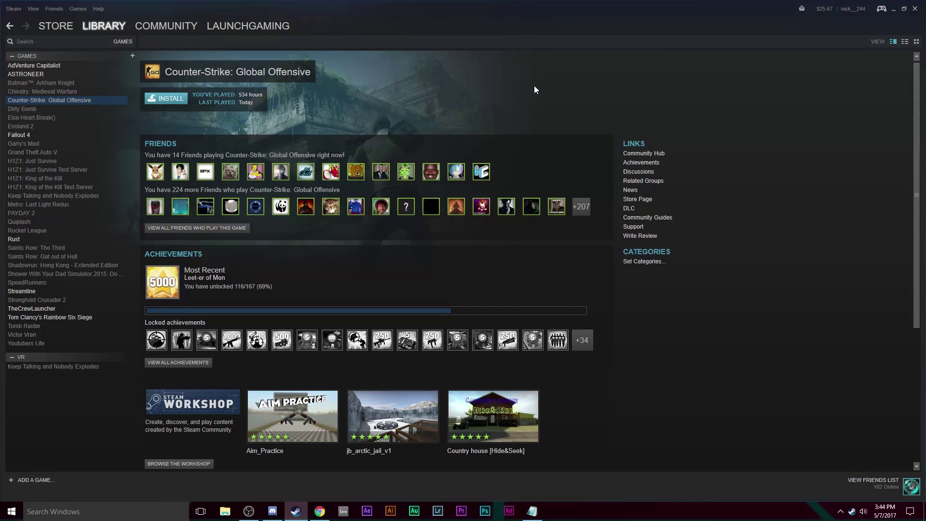
{"action": "left_click", "coordinate": [48, 83]}
{"action": "left_click", "coordinate": [54, 90]}
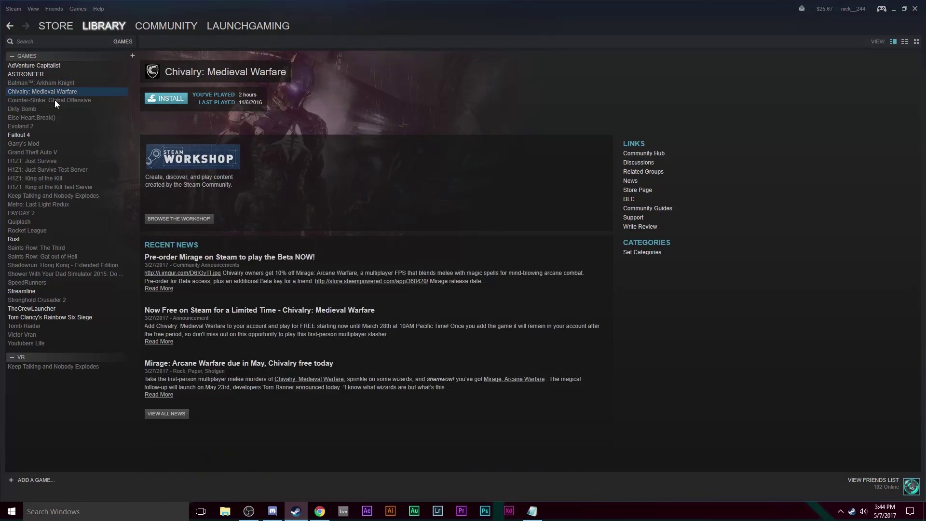
{"action": "left_click", "coordinate": [33, 135]}
{"action": "left_click", "coordinate": [31, 152]}
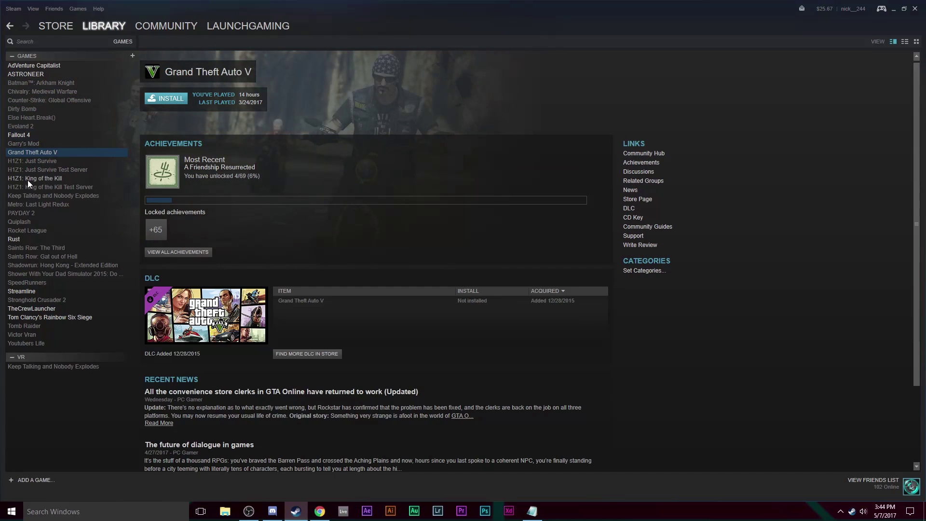
{"action": "left_click", "coordinate": [28, 186]}
{"action": "left_click", "coordinate": [28, 197]}
{"action": "left_click", "coordinate": [25, 237]}
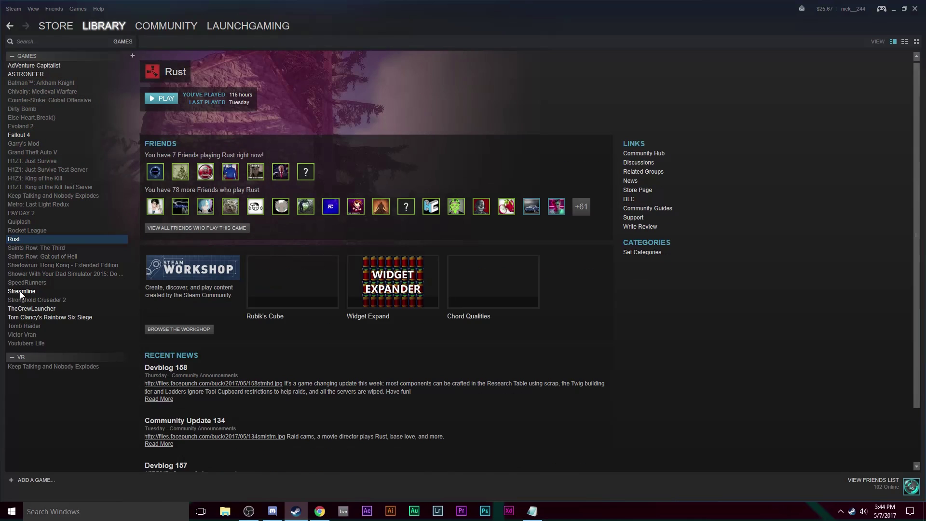
{"action": "left_click", "coordinate": [19, 291]}
{"action": "left_click", "coordinate": [27, 317]}
{"action": "left_click", "coordinate": [28, 308]}
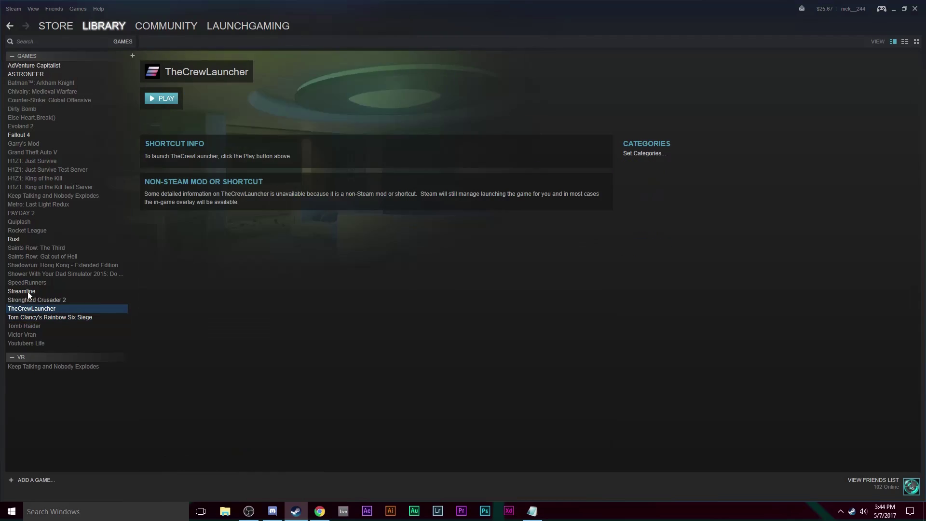
{"action": "left_click", "coordinate": [22, 134]}
{"action": "left_click", "coordinate": [28, 83]}
{"action": "left_click", "coordinate": [27, 56]}
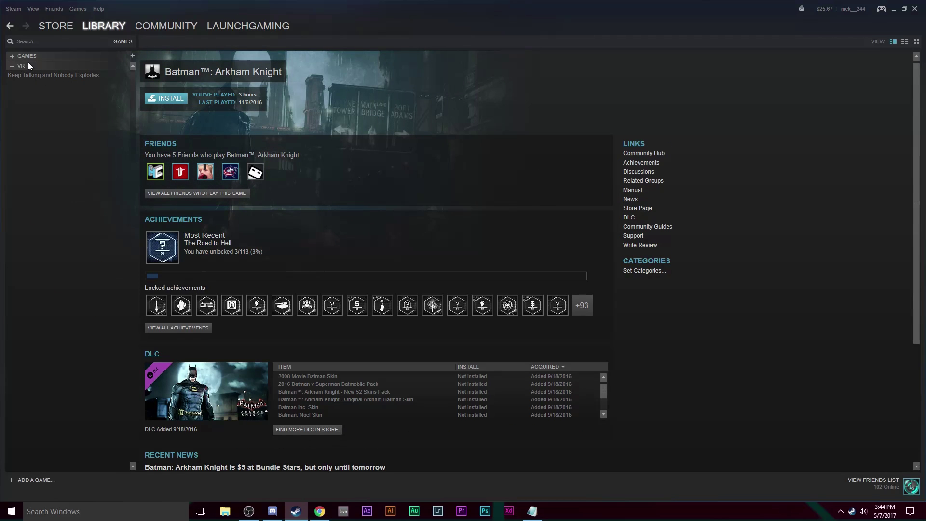
{"action": "left_click", "coordinate": [12, 56]}
{"action": "left_click", "coordinate": [44, 107]}
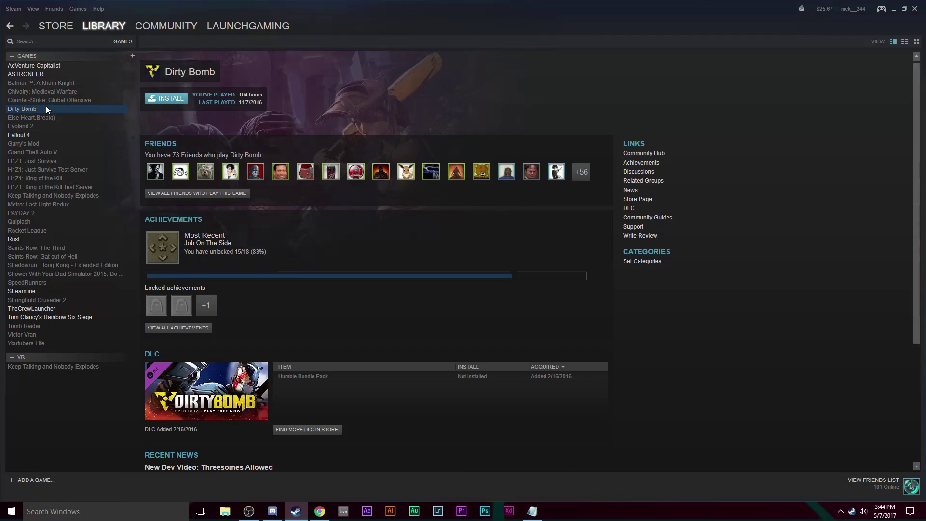
{"action": "left_click", "coordinate": [68, 100]}
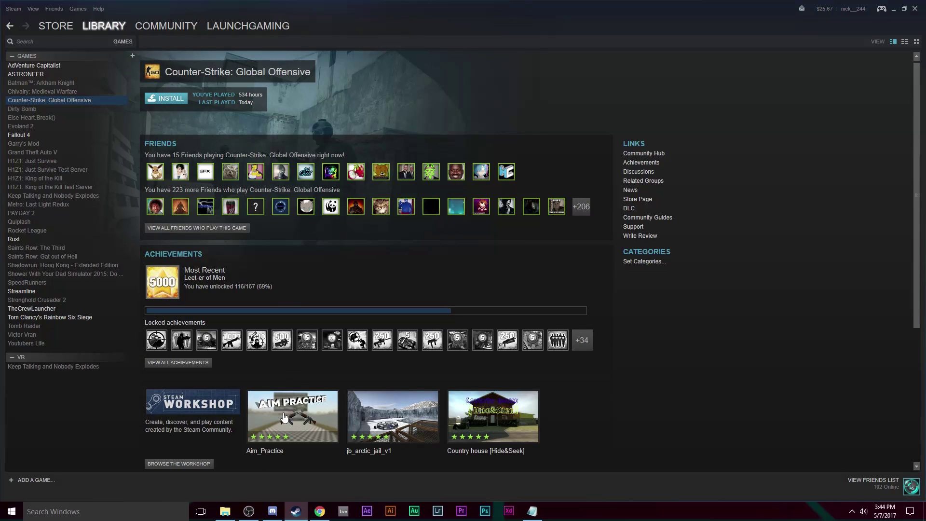
Check the contents of the new steamapps folder in File Explorer, go back to the Steam folder and minimize the window.
{"action": "left_click", "coordinate": [225, 511]}
{"action": "scroll", "coordinate": [386, 321], "scroll_direction": "down", "scroll_amount": 2}
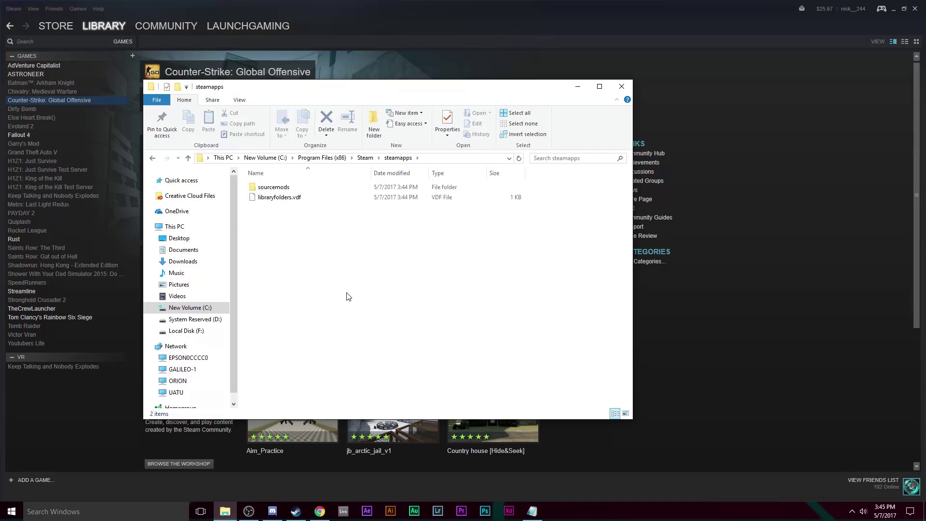
{"action": "key", "text": "alt+Left"}
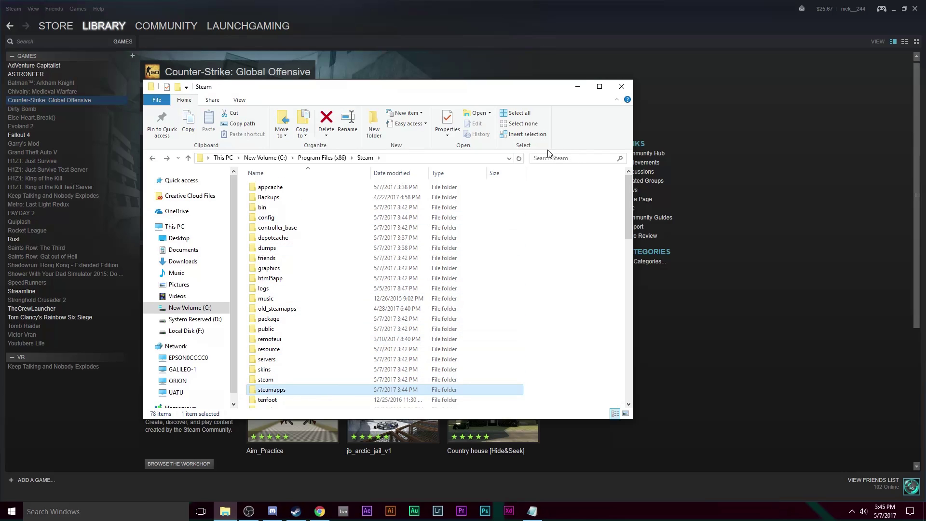
{"action": "left_click", "coordinate": [577, 88]}
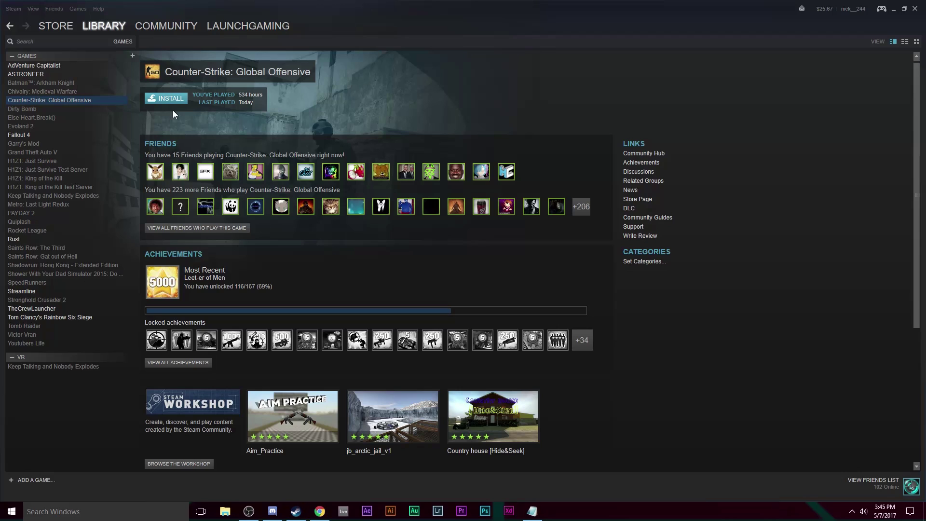
Open the old_steamapps folder inside the Steam folder in Program Files (x86) on drive C:.
{"action": "left_click", "coordinate": [232, 513]}
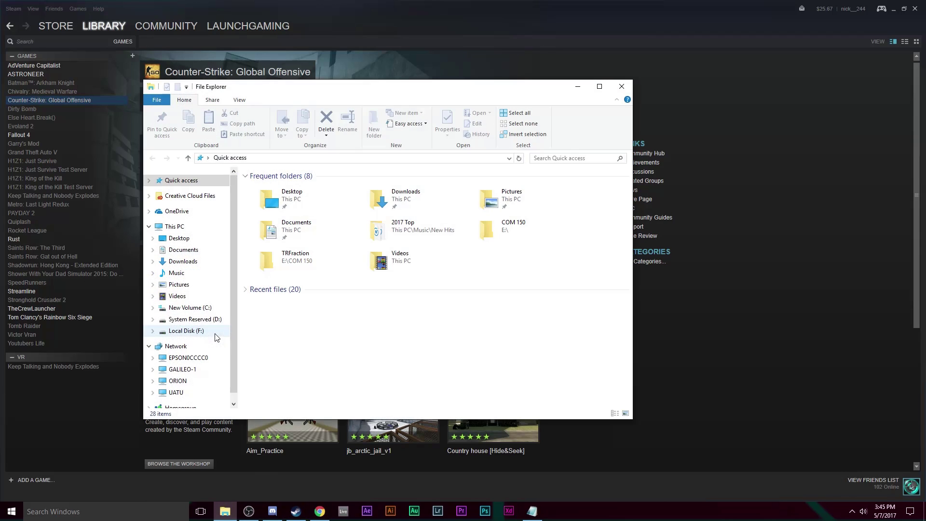
{"action": "left_click", "coordinate": [216, 308]}
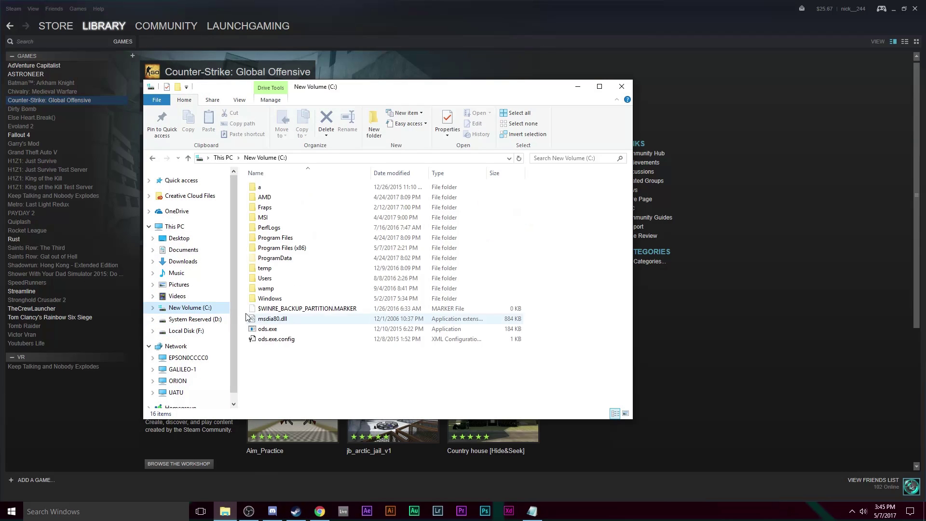
{"action": "double_click", "coordinate": [310, 249]}
{"action": "scroll", "coordinate": [298, 314], "scroll_direction": "down", "scroll_amount": 6}
{"action": "scroll", "coordinate": [298, 314], "scroll_direction": "down", "scroll_amount": 4}
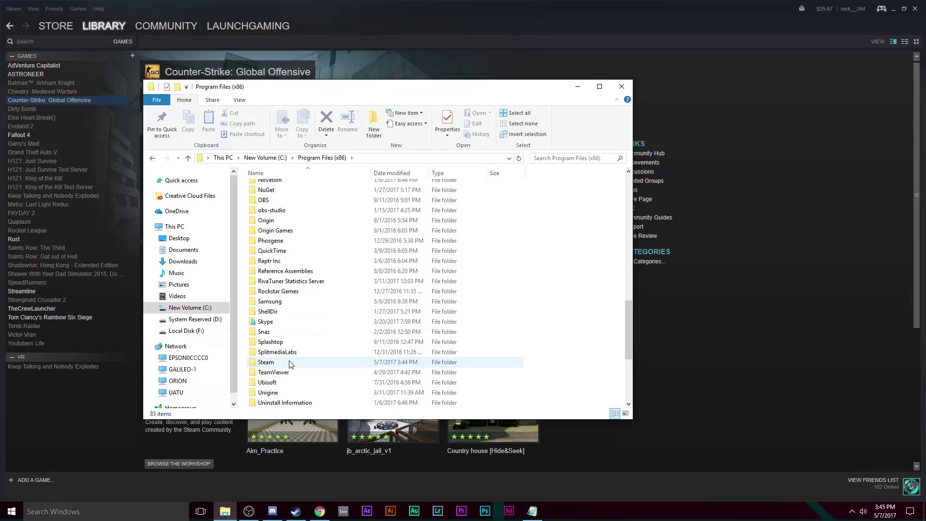
{"action": "double_click", "coordinate": [291, 363]}
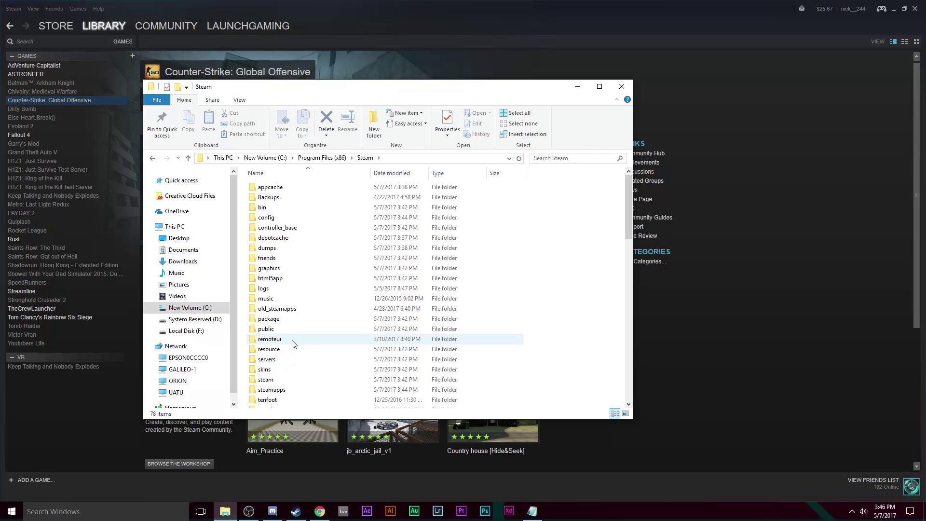
{"action": "double_click", "coordinate": [304, 310]}
Review the folders and appmanifest files in old_steamapps, select them all and clear the selection.
{"action": "scroll", "coordinate": [364, 299], "scroll_direction": "down", "scroll_amount": 3}
{"action": "left_click", "coordinate": [282, 402]}
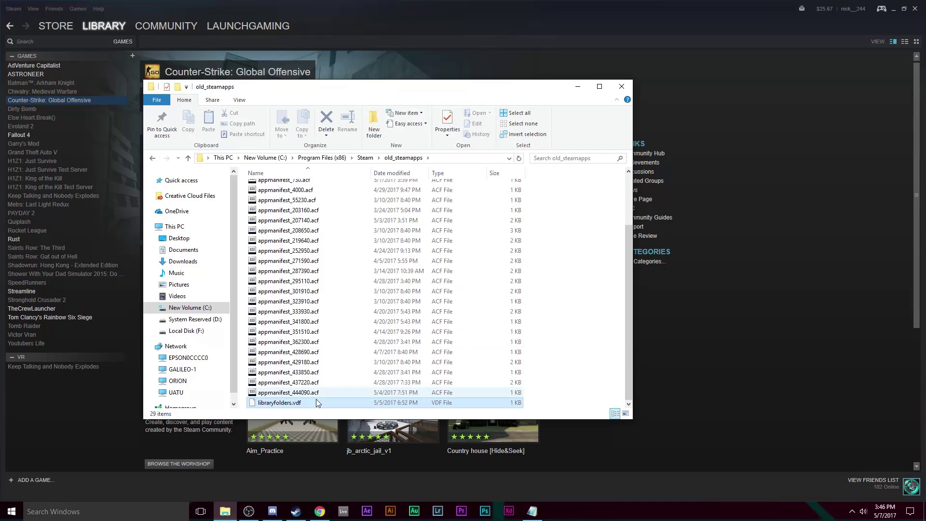
{"action": "scroll", "coordinate": [285, 217], "scroll_direction": "up", "scroll_amount": 3}
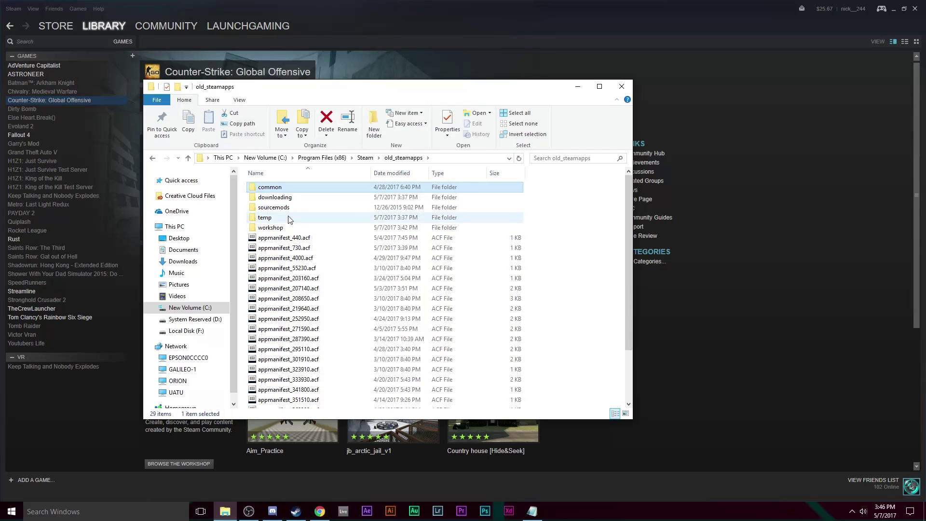
{"action": "scroll", "coordinate": [308, 338], "scroll_direction": "down", "scroll_amount": 3}
{"action": "key", "text": "ctrl+a"}
{"action": "scroll", "coordinate": [361, 246], "scroll_direction": "up", "scroll_amount": 3}
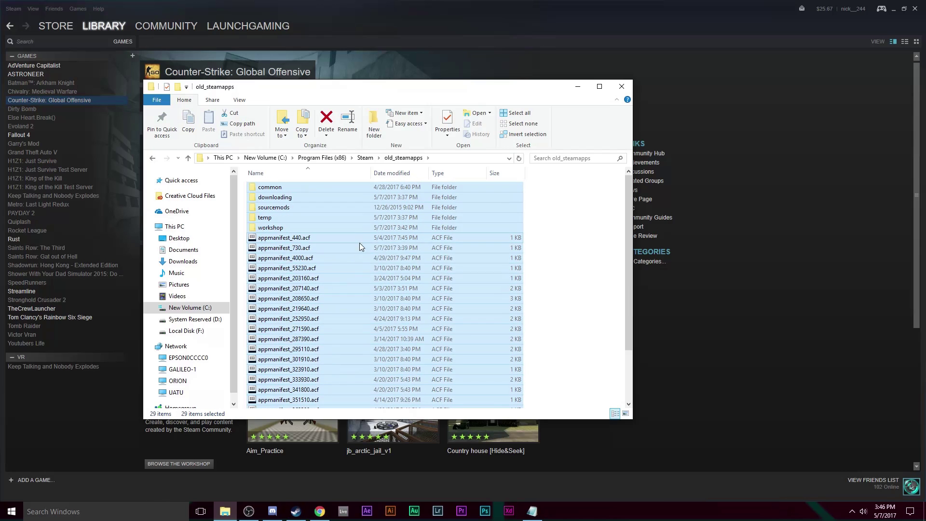
{"action": "left_click", "coordinate": [567, 285]}
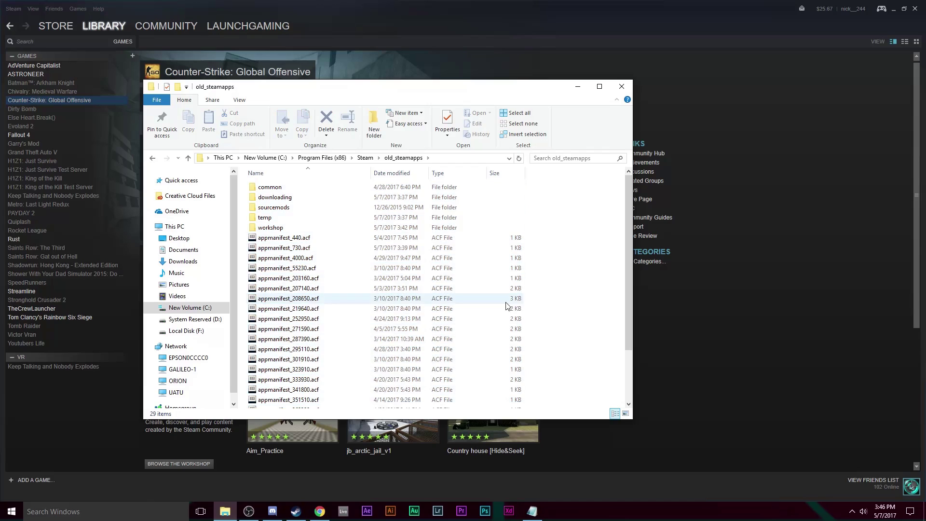
Return to the Steam folder, look inside the new steamapps folder and go back again.
{"action": "key", "text": "BackSpace"}
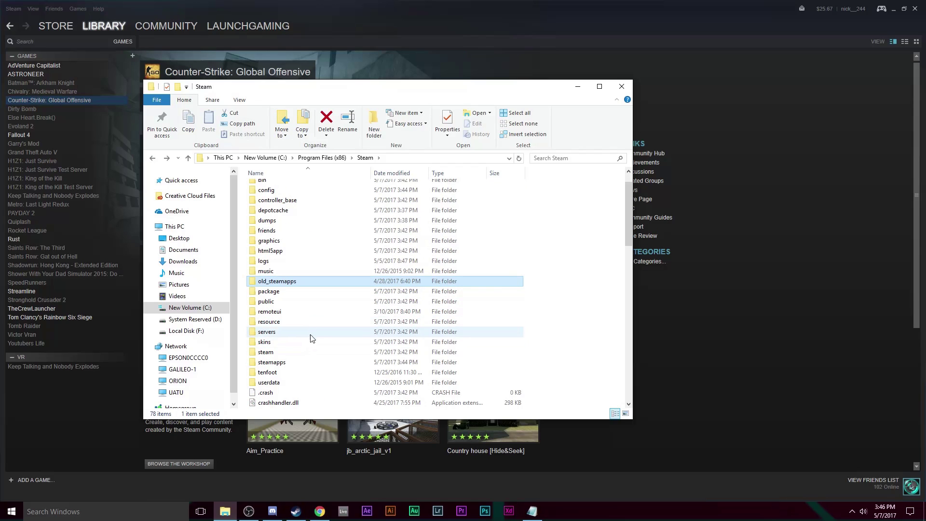
{"action": "left_click", "coordinate": [301, 361]}
{"action": "double_click", "coordinate": [301, 361]}
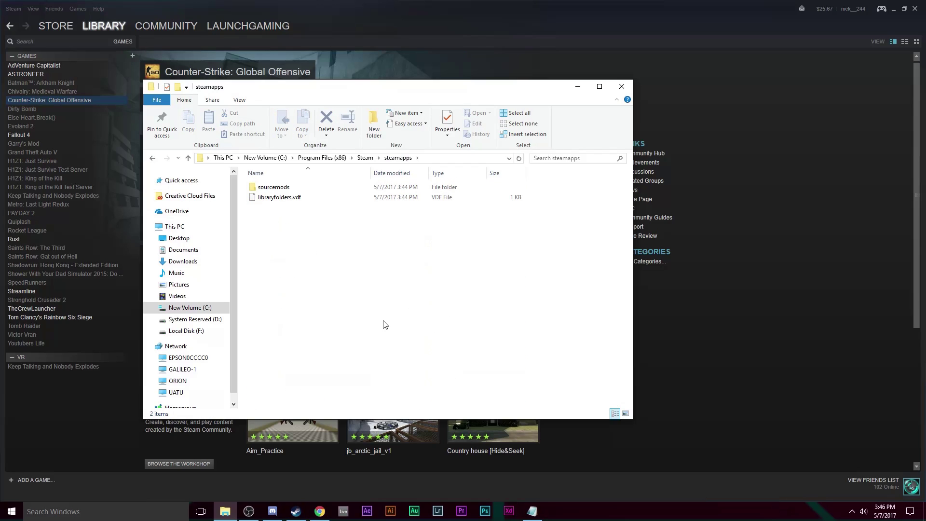
{"action": "key", "text": "BackSpace"}
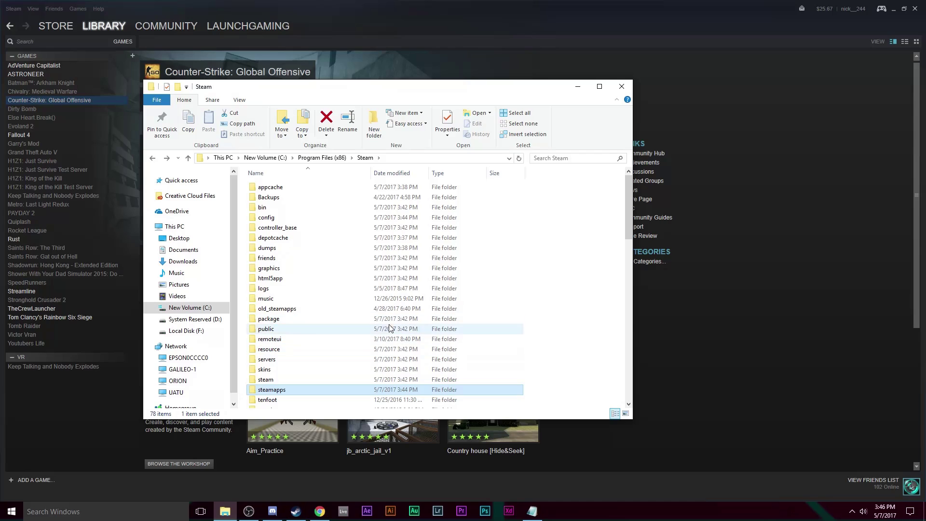
Delete the new steamapps folder from the Steam folder, keeping old_steamapps.
{"action": "key", "text": "F2"}
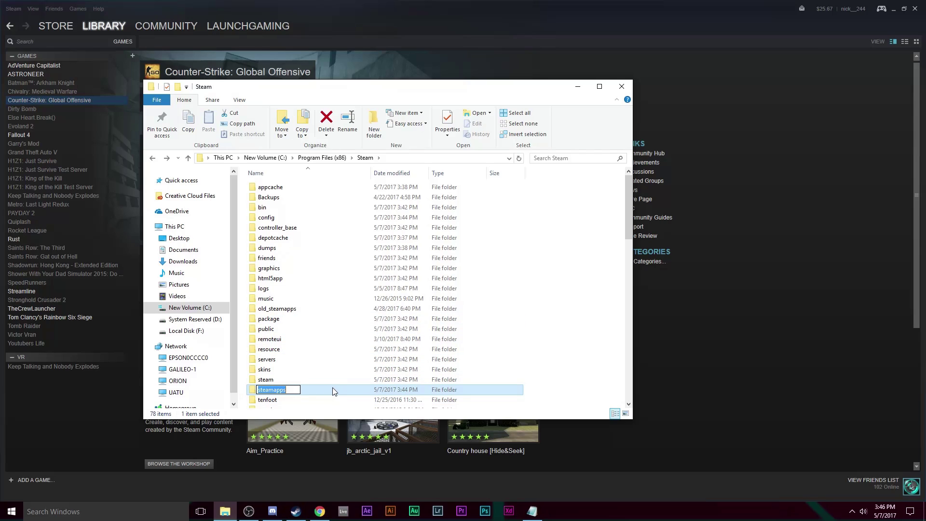
{"action": "left_click", "coordinate": [484, 391]}
{"action": "left_click_drag", "start_coordinate": [484, 392], "coordinate": [275, 310]}
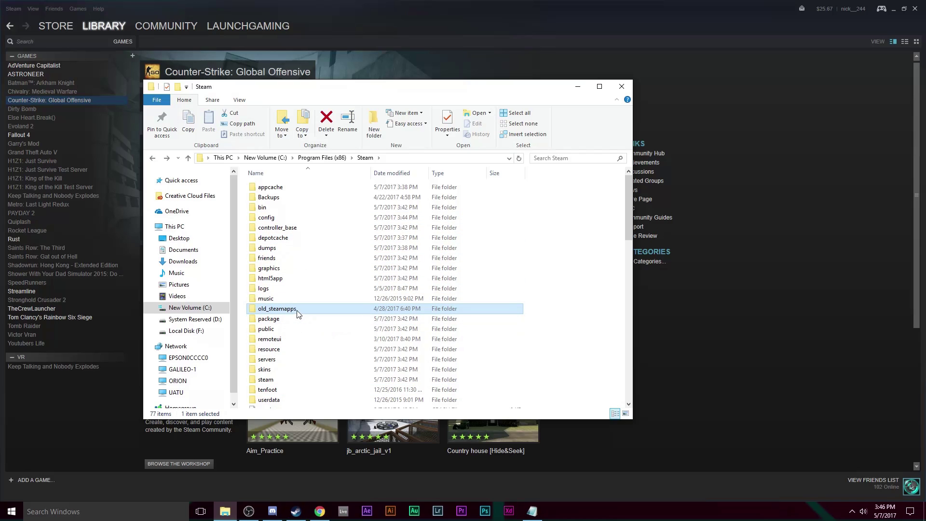
Rename the old_steamapps folder in the Steam folder back to steamapps and close the folder window.
{"action": "right_click", "coordinate": [297, 309]}
{"action": "left_click", "coordinate": [339, 289]}
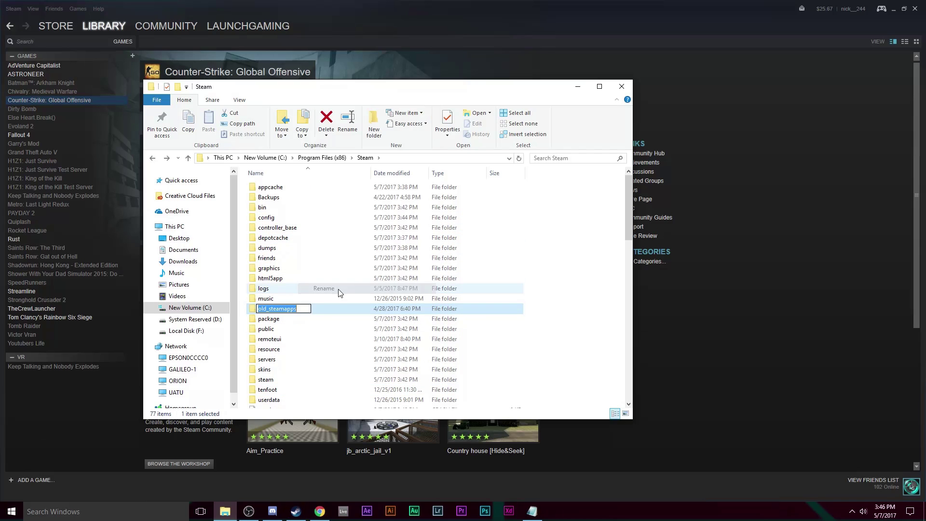
{"action": "left_click_drag", "start_coordinate": [269, 309], "coordinate": [249, 307]}
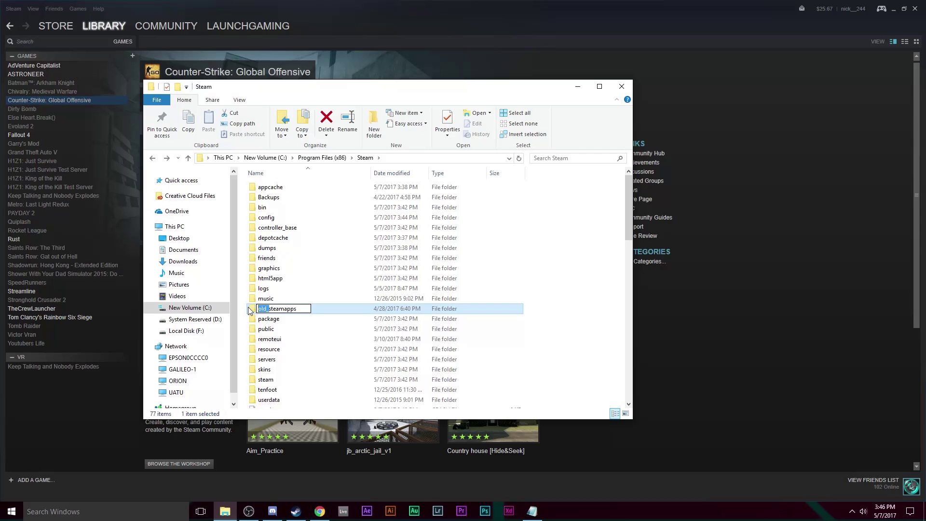
{"action": "key", "text": "BackSpace"}
{"action": "left_click", "coordinate": [599, 256]}
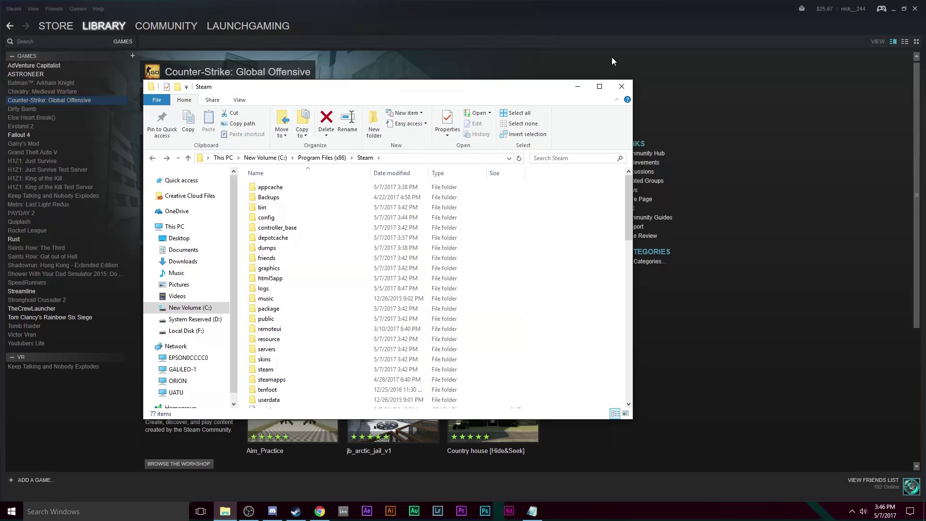
{"action": "left_click", "coordinate": [628, 86]}
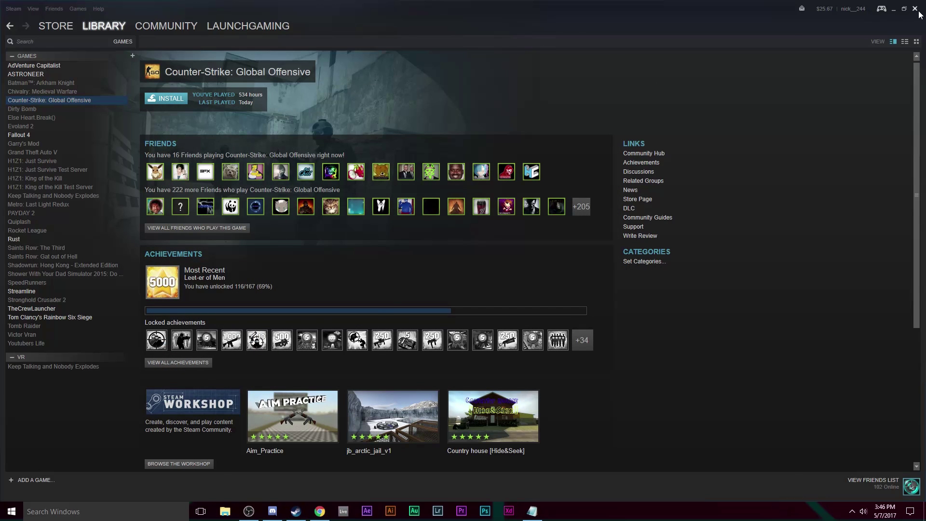
Close the Steam window, open Task Manager and close it again.
{"action": "left_click", "coordinate": [914, 9]}
{"action": "right_click", "coordinate": [682, 512]}
{"action": "left_click", "coordinate": [719, 469]}
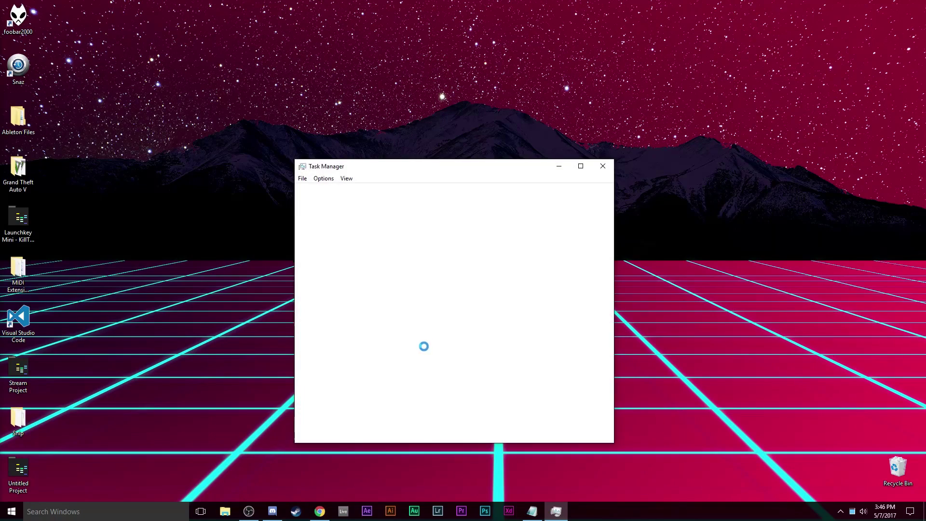
{"action": "key", "text": "alt+F4"}
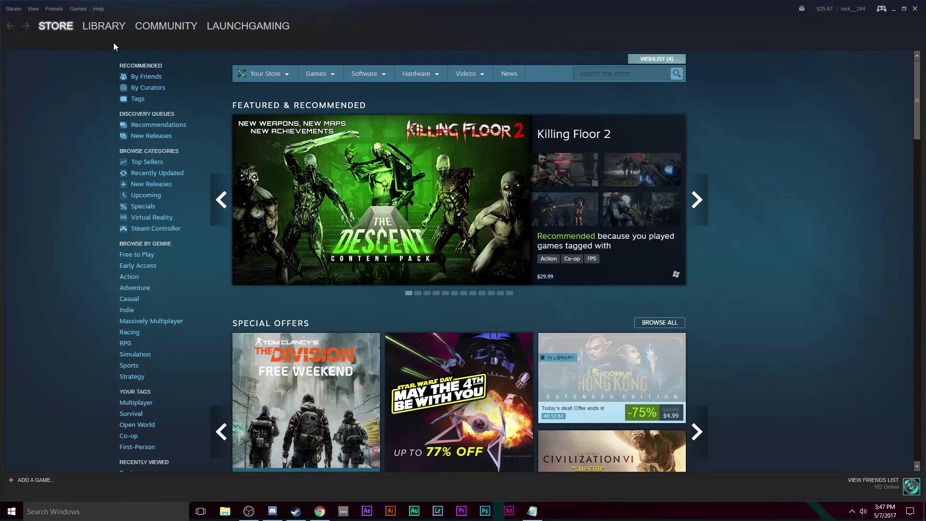
Open the Steam library and check Grand Theft Auto V, H1Z1: King of the Kill, Dirty Bomb and Counter-Strike: Global Offensive for installation status.
{"action": "left_click", "coordinate": [98, 29]}
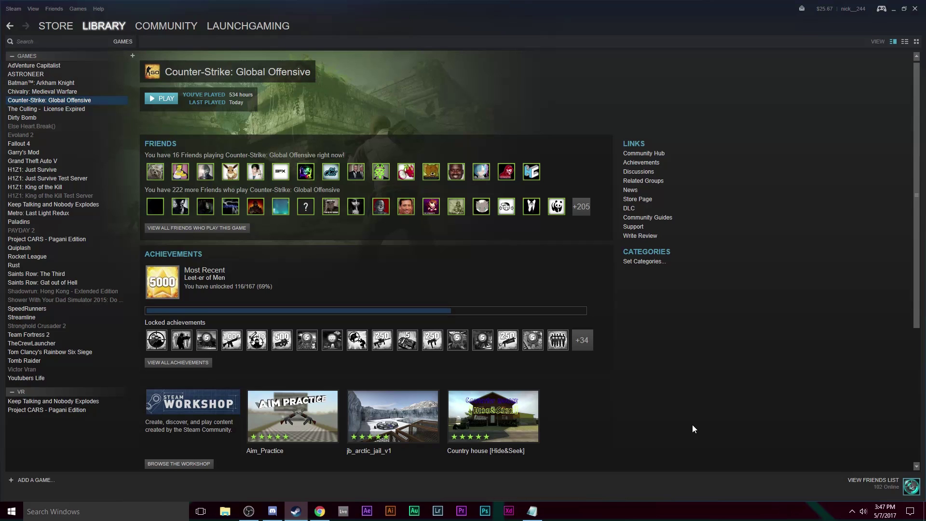
{"action": "left_click", "coordinate": [63, 162]}
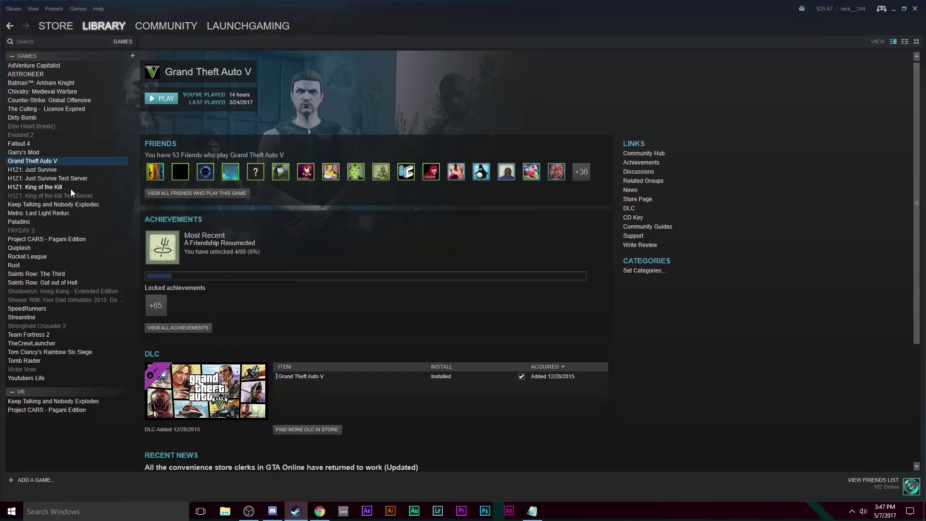
{"action": "left_click", "coordinate": [70, 188]}
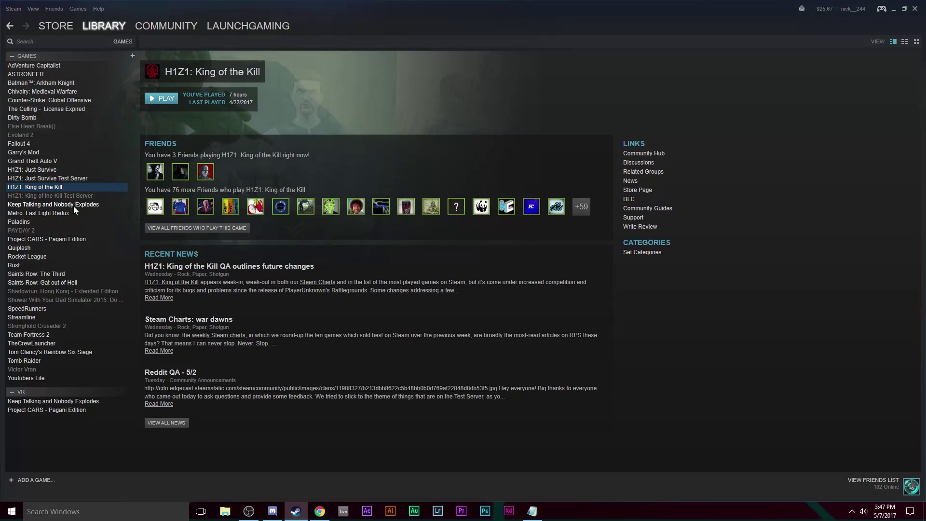
{"action": "left_click", "coordinate": [68, 112]}
{"action": "left_click", "coordinate": [60, 118]}
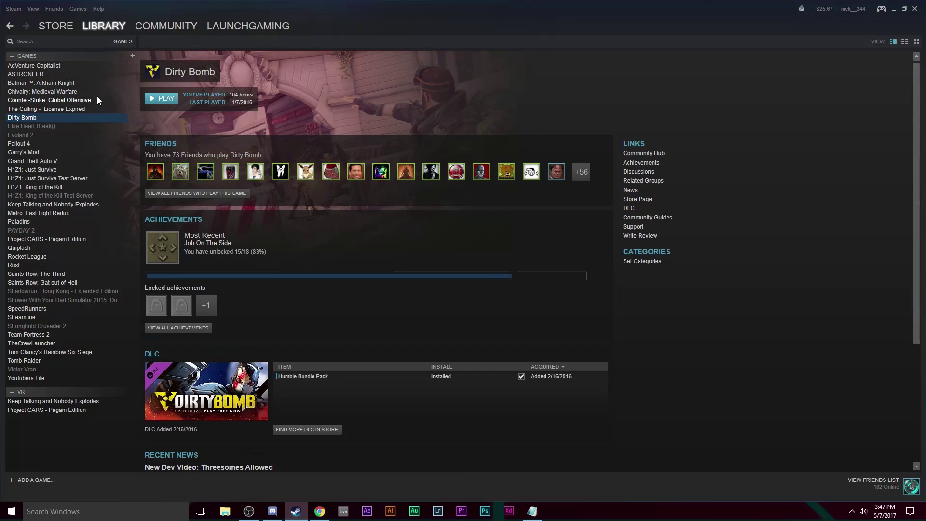
{"action": "left_click", "coordinate": [86, 100]}
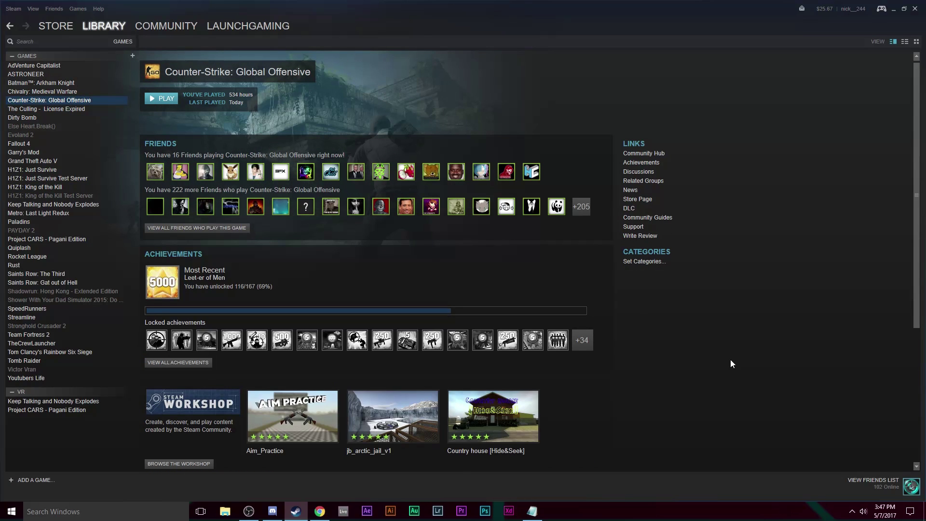
Check the hidden background programs in the system tray for ones that could interfere with Steam.
{"action": "left_click", "coordinate": [852, 511]}
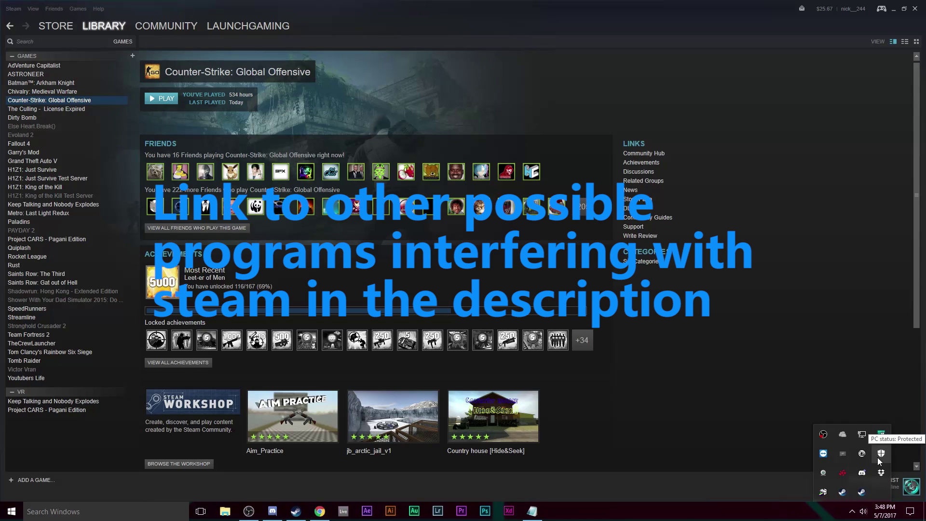
{"action": "left_click", "coordinate": [855, 357]}
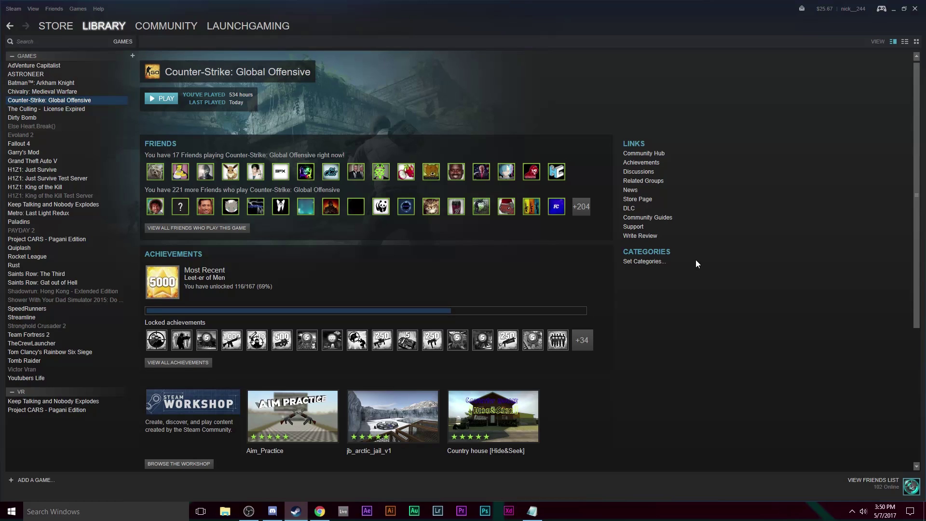
Search Windows for "updates" and open the Windows Update settings.
{"action": "left_click", "coordinate": [118, 514]}
{"action": "type", "text": "upda"}
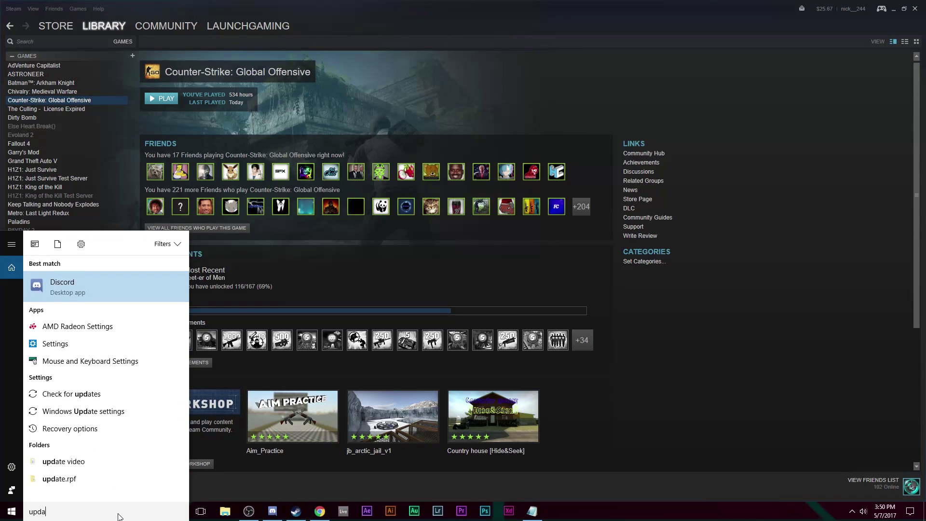
{"action": "type", "text": "tes"}
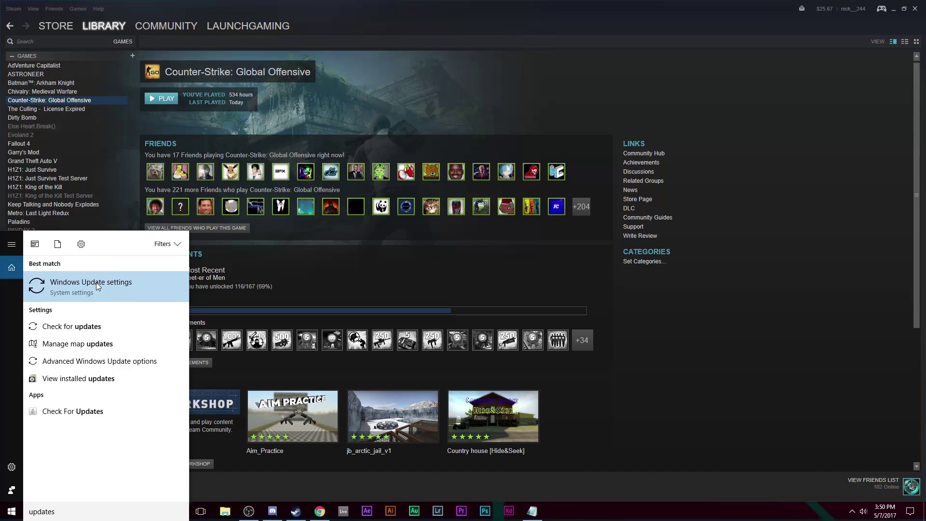
{"action": "left_click", "coordinate": [68, 287]}
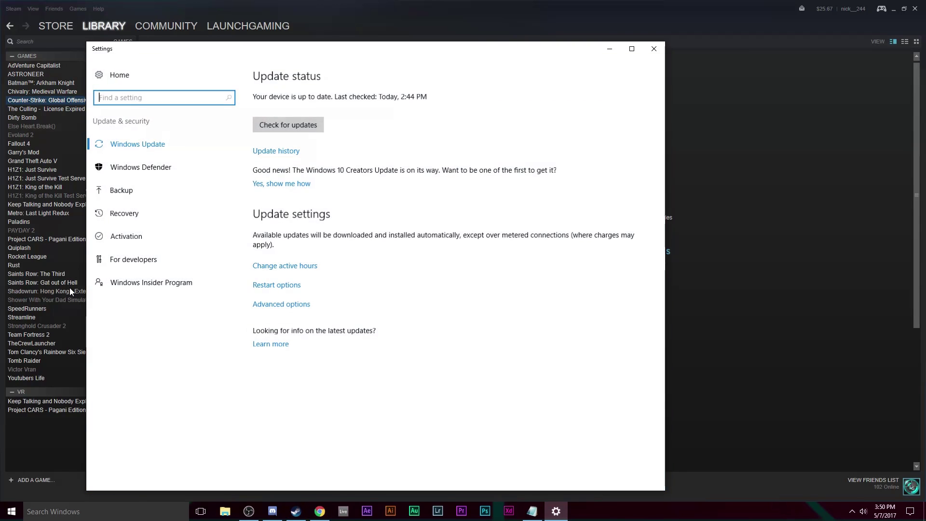
Review the Windows update history and the recovery options, and close Settings.
{"action": "left_click", "coordinate": [275, 151]}
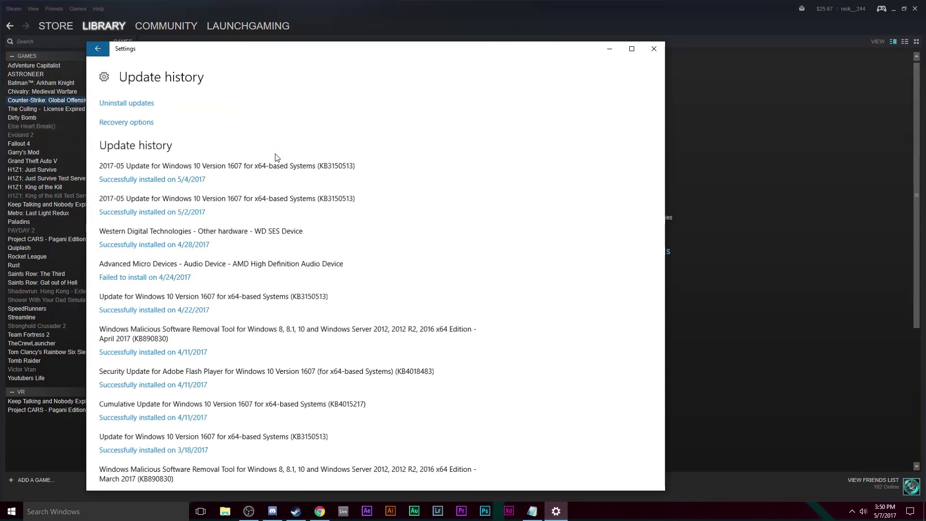
{"action": "left_click", "coordinate": [144, 122]}
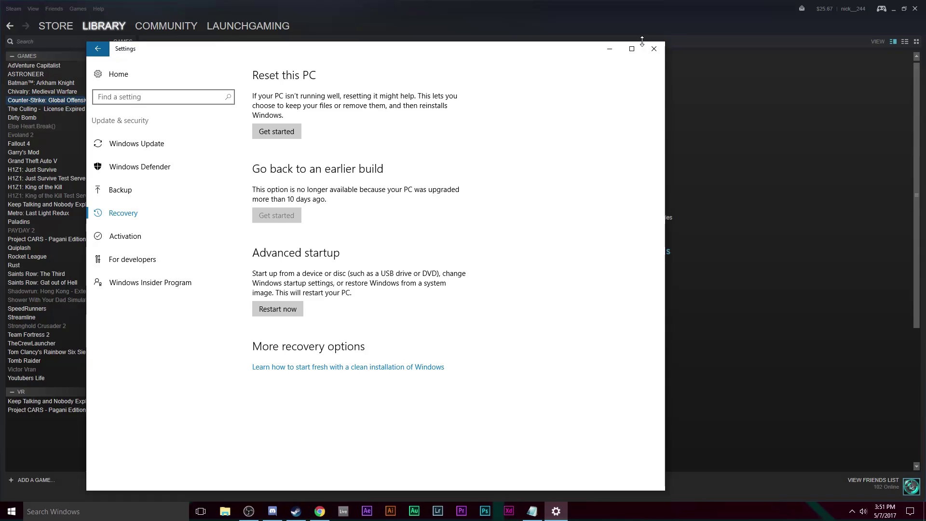
{"action": "left_click", "coordinate": [652, 56]}
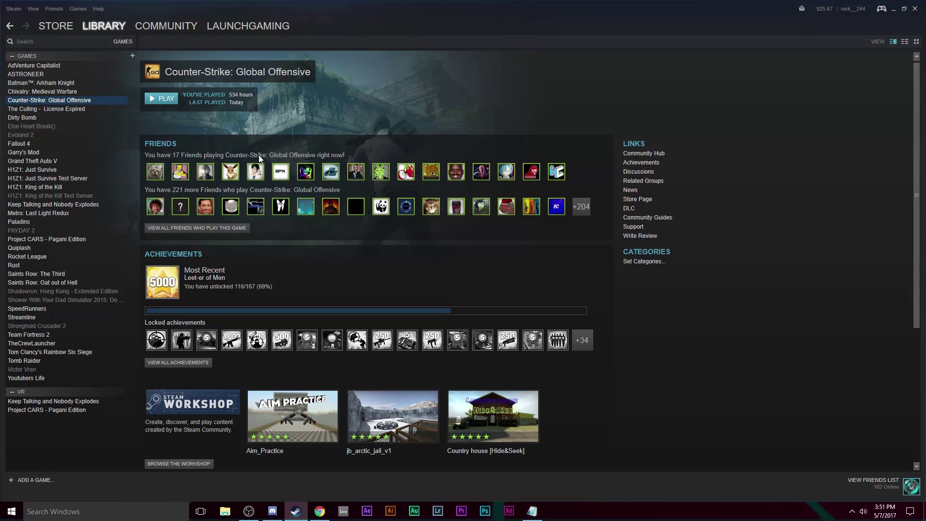
Open the Steam folder inside Program Files (x86) on drive C: in File Explorer.
{"action": "left_click", "coordinate": [224, 511]}
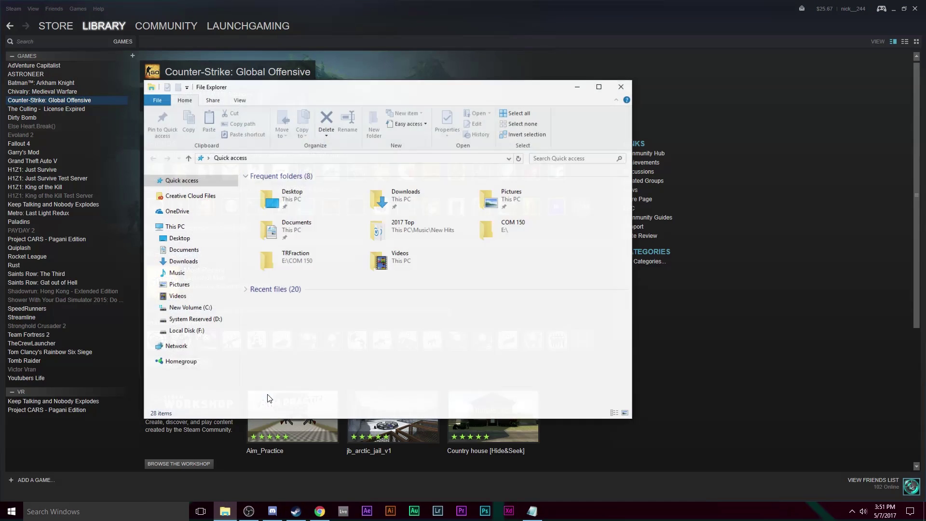
{"action": "left_click", "coordinate": [185, 310]}
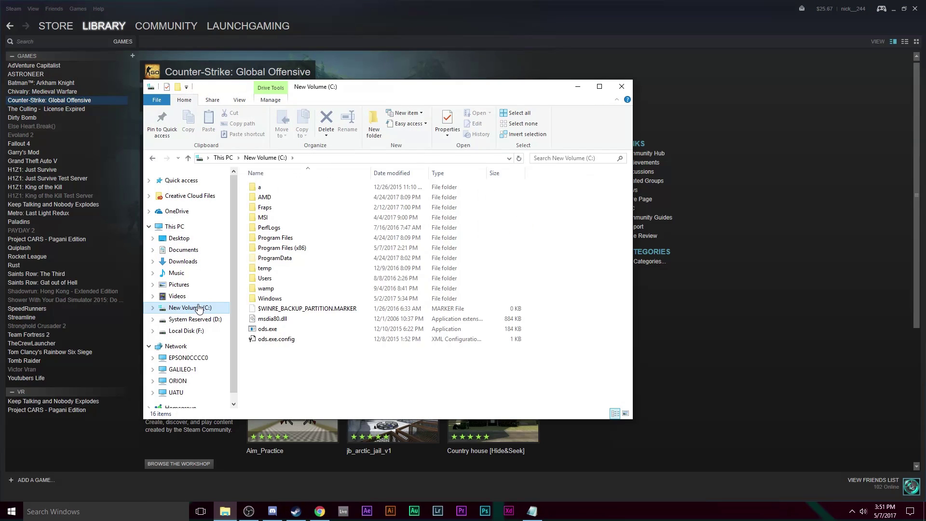
{"action": "double_click", "coordinate": [289, 249]}
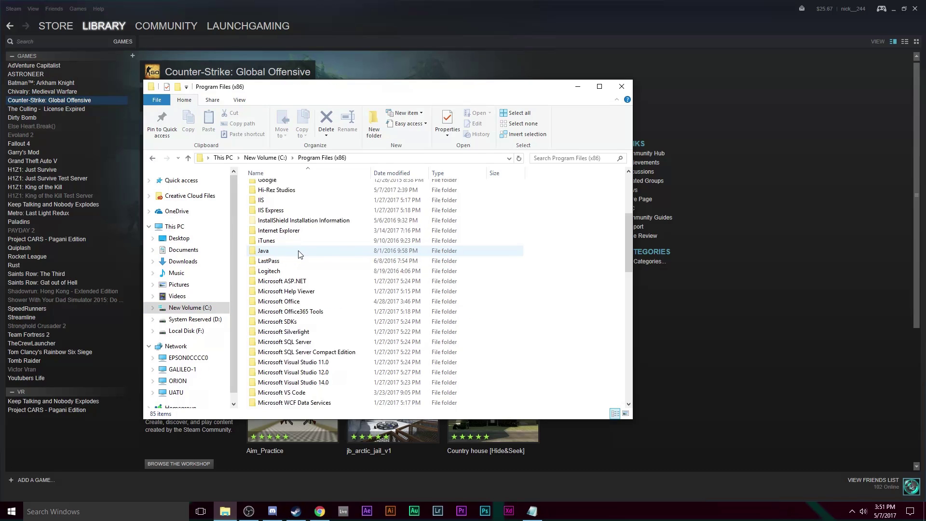
{"action": "scroll", "coordinate": [298, 253], "scroll_direction": "down", "scroll_amount": 6}
{"action": "scroll", "coordinate": [299, 261], "scroll_direction": "down", "scroll_amount": 4}
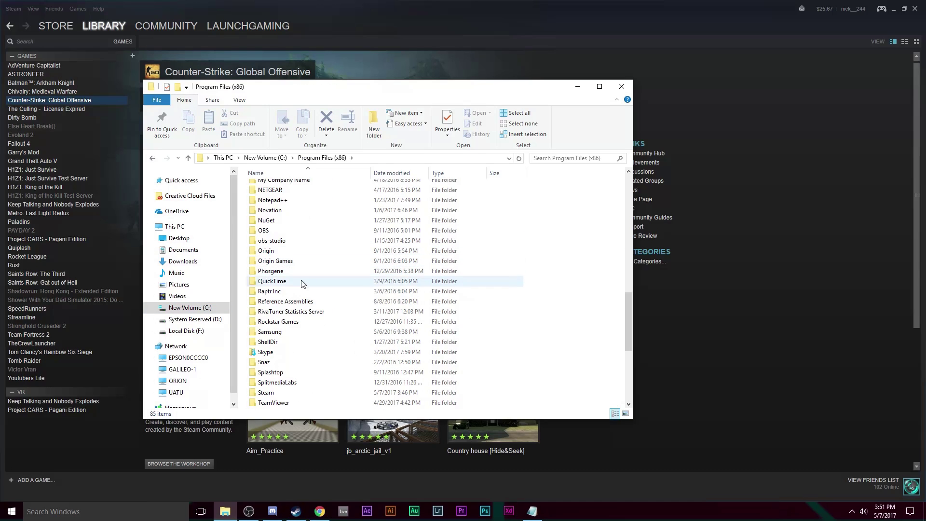
{"action": "double_click", "coordinate": [285, 393]}
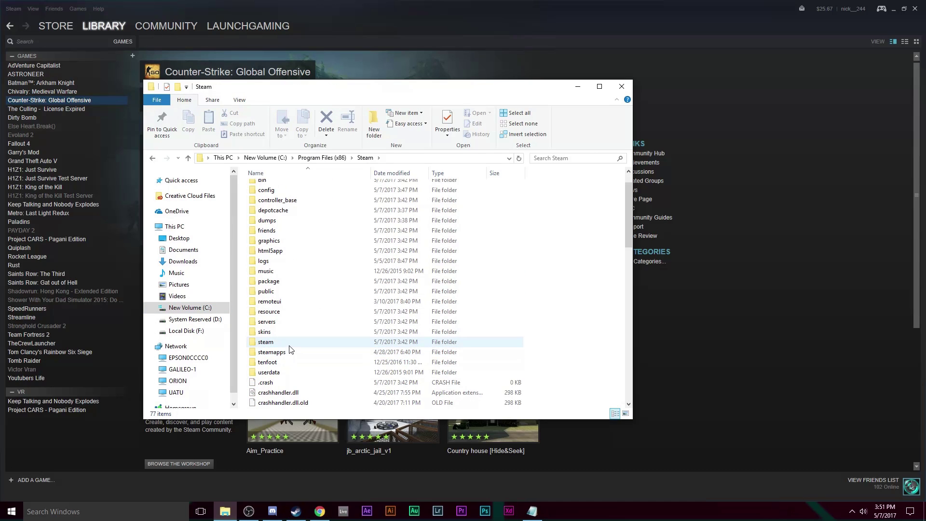
Locate the cfg folder in the local folder under 730 in the account's userdata folder, select it and return to Steam.
{"action": "scroll", "coordinate": [289, 348], "scroll_direction": "down", "scroll_amount": 1}
{"action": "double_click", "coordinate": [291, 342]}
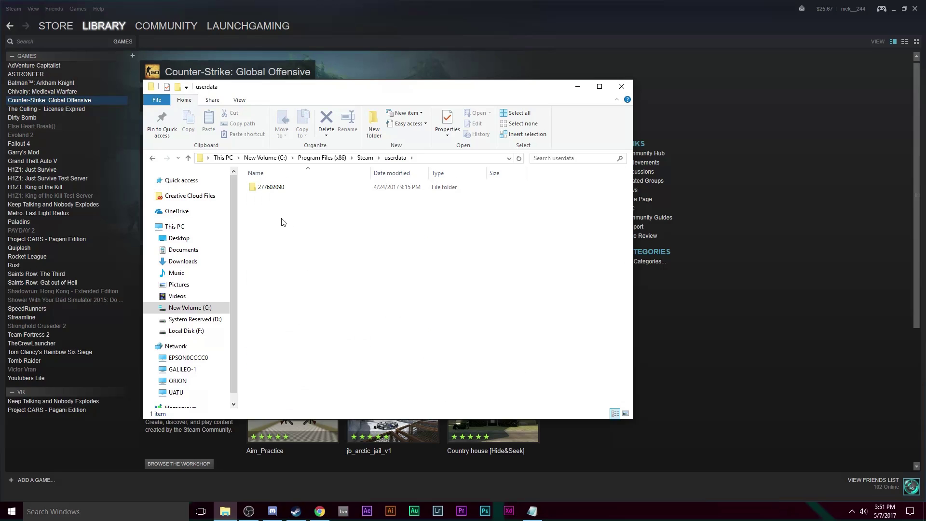
{"action": "double_click", "coordinate": [271, 188]}
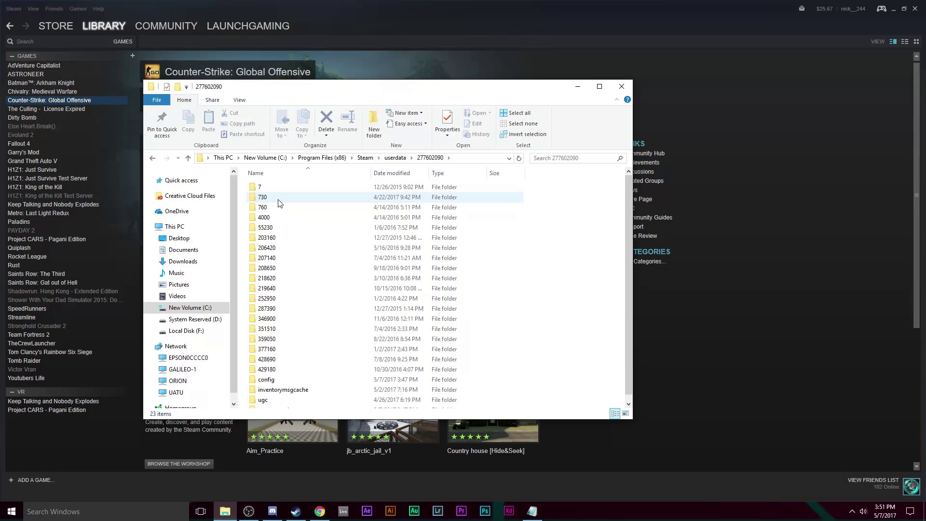
{"action": "double_click", "coordinate": [279, 198]}
{"action": "double_click", "coordinate": [280, 191]}
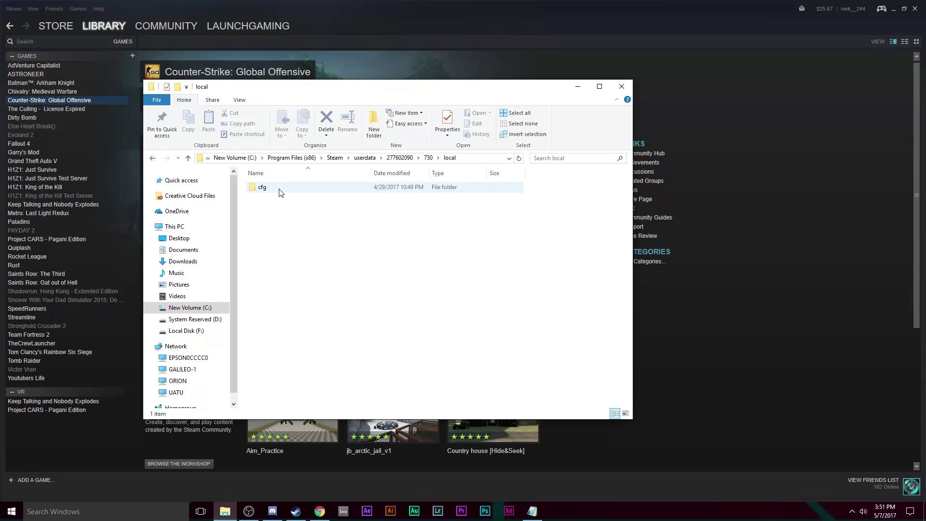
{"action": "left_click", "coordinate": [275, 187]}
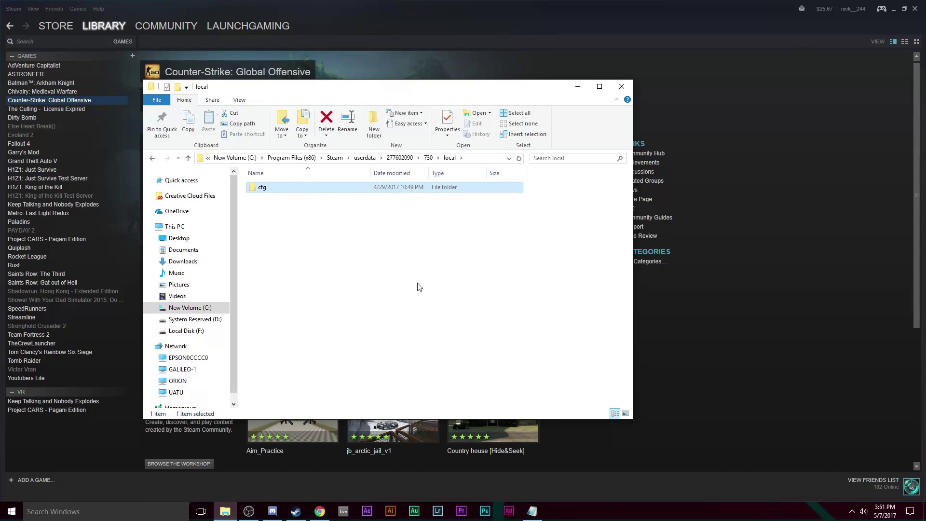
{"action": "key", "text": "alt+Tab"}
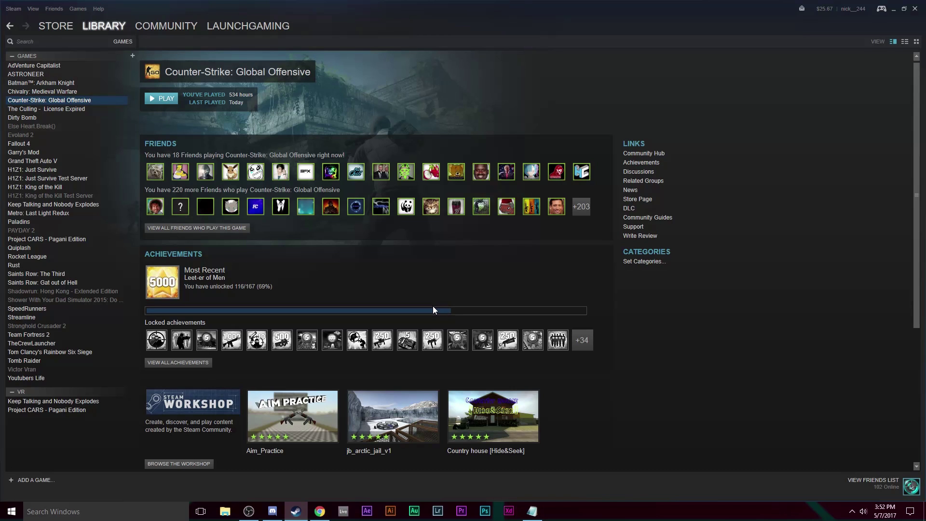